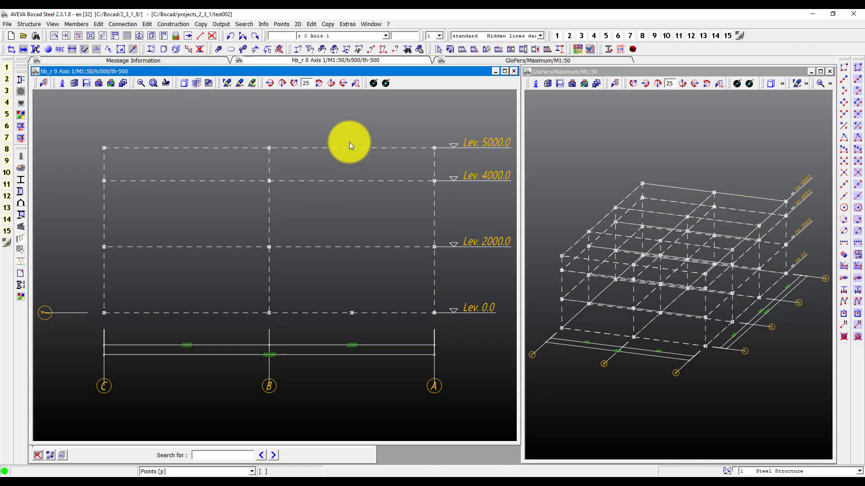
# Set member-length accuracy to whole millimetres in the automatic units representation
pyautogui.moveTo(378, 112); pyautogui.dragTo(546, 354)
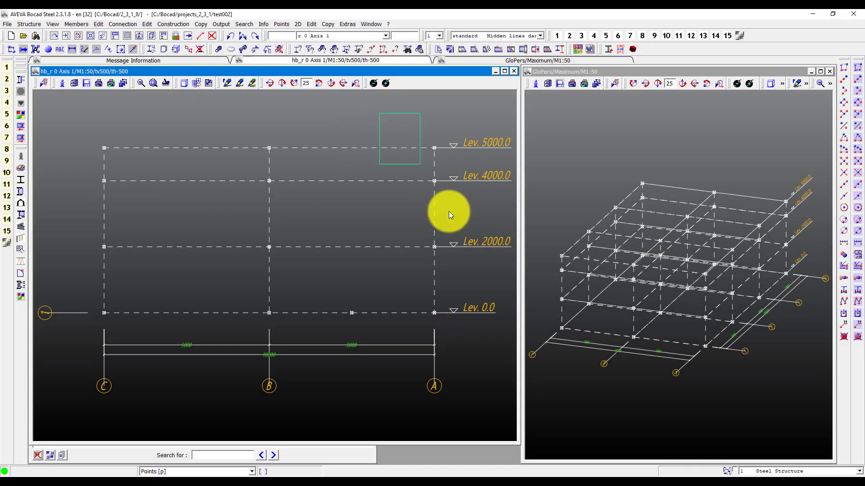
pyautogui.click(415, 271)
pyautogui.click(349, 23)
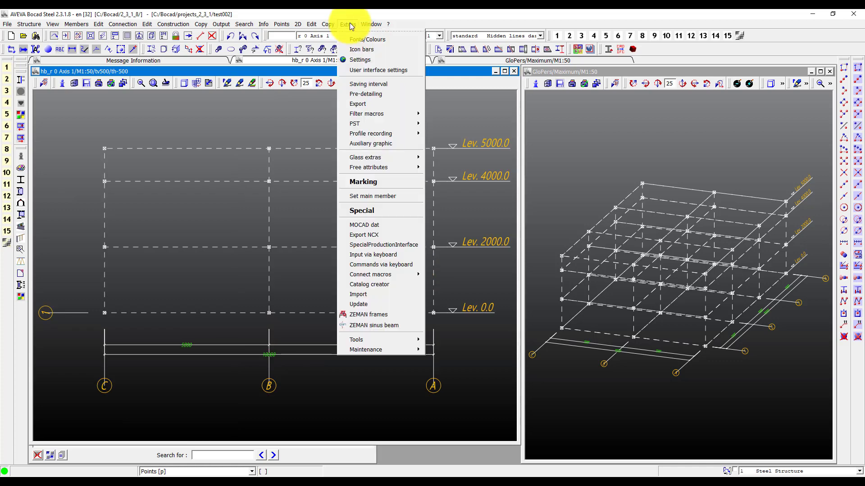
pyautogui.press('Escape')
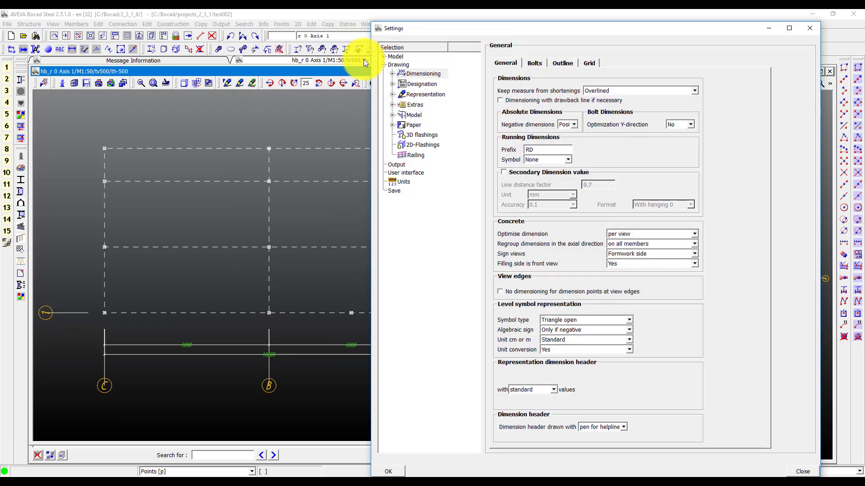
pyautogui.click(396, 183)
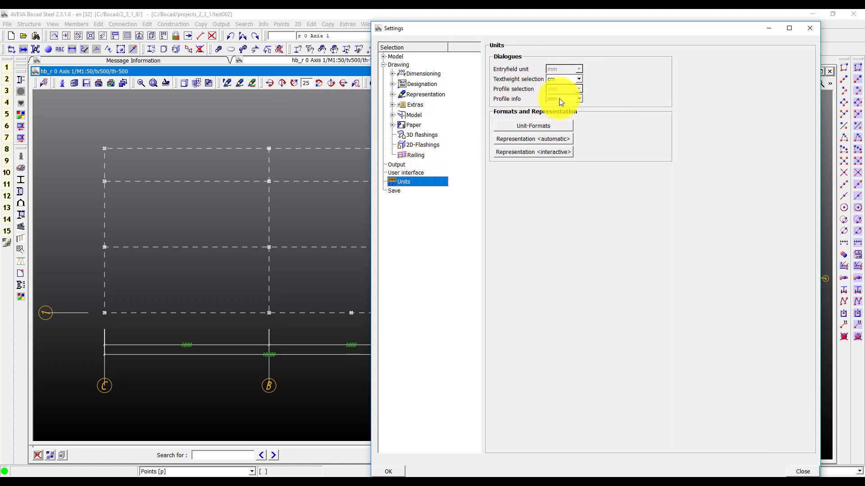
pyautogui.click(553, 139)
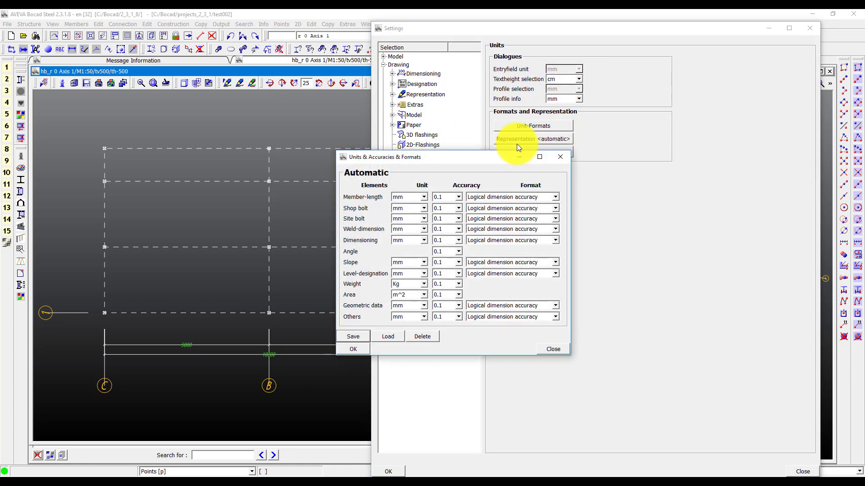
pyautogui.click(441, 196)
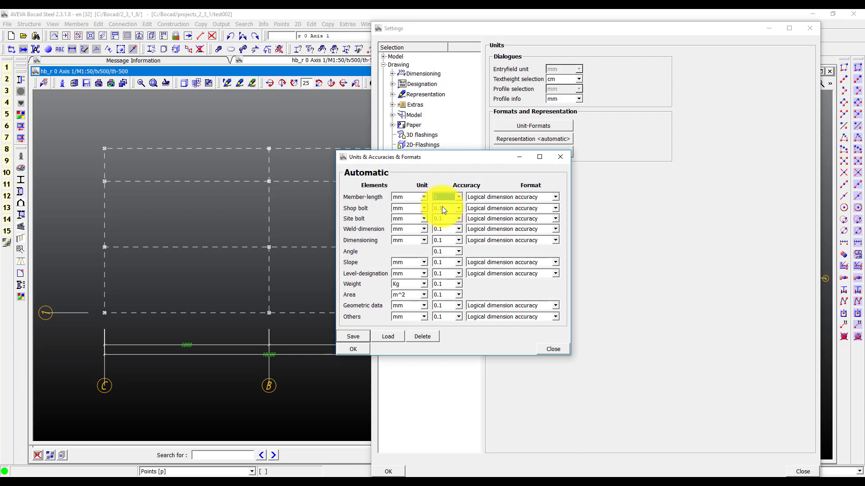
# Set shop and site bolt accuracies to 0.5 and apply the unit settings
pyautogui.click(443, 209)
pyautogui.click(448, 231)
pyautogui.click(449, 221)
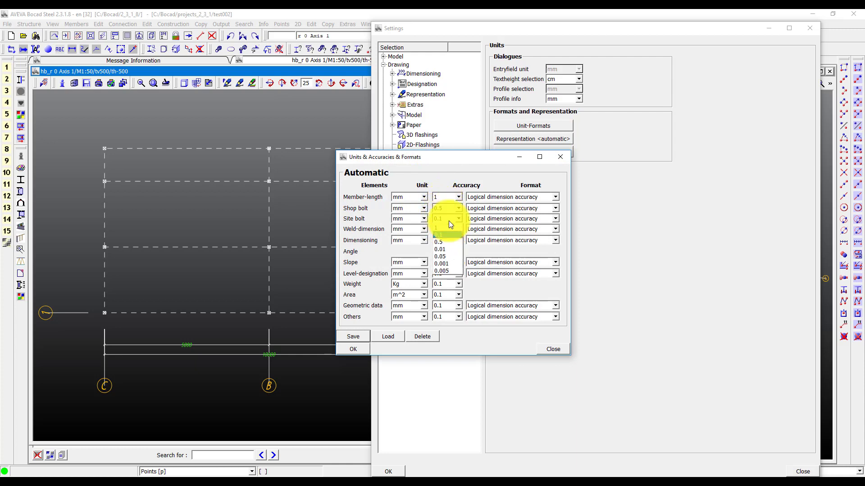
pyautogui.click(448, 241)
pyautogui.click(449, 228)
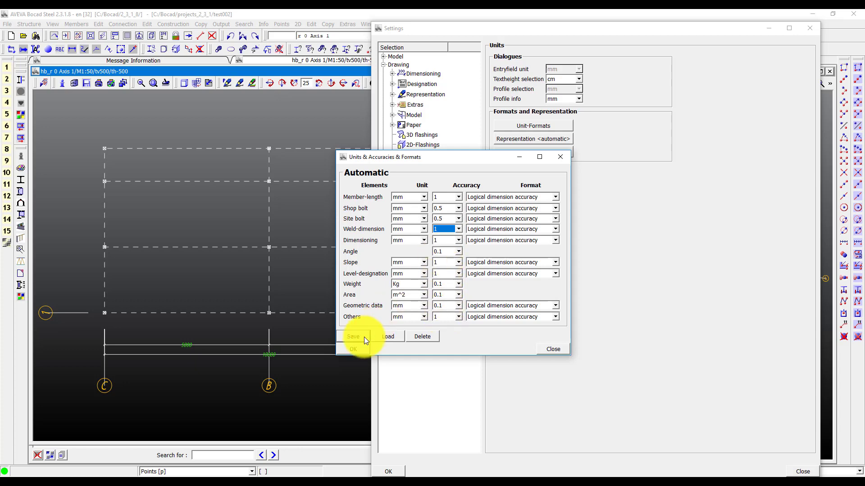
pyautogui.click(354, 349)
pyautogui.press('Escape')
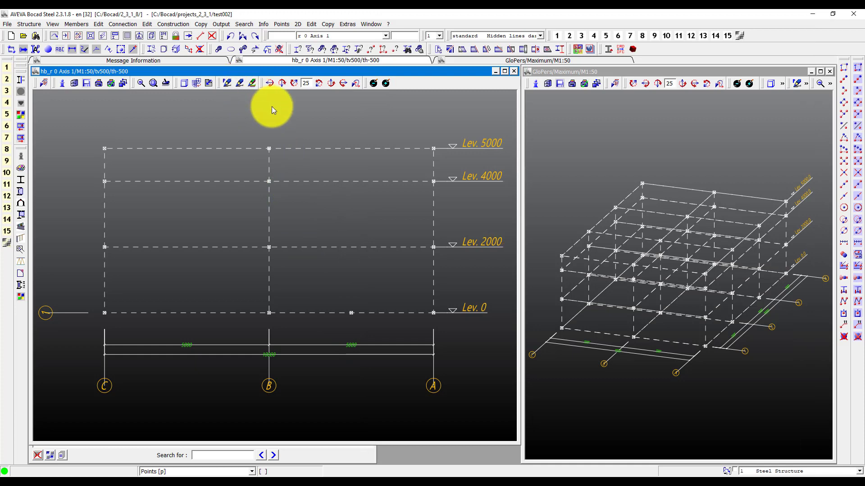
# Regenerate the 3D view so labels read Lev. 5000 and Lev. 4000, then check both views
pyautogui.click(807, 85)
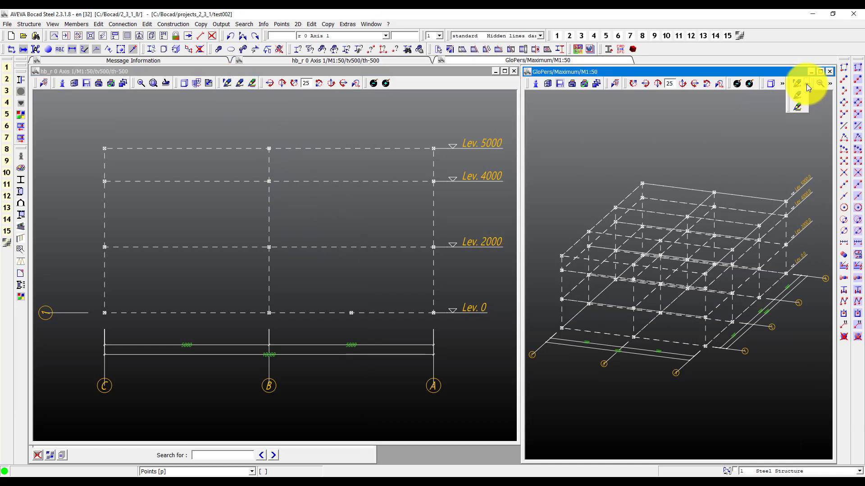
pyautogui.click(800, 97)
pyautogui.scroll(5, 789, 183)
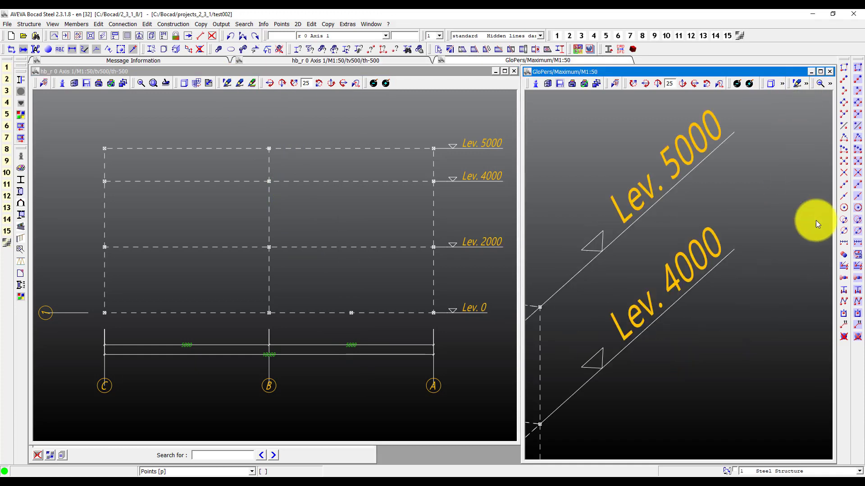
pyautogui.scroll(-5, 816, 221)
pyautogui.click(470, 165)
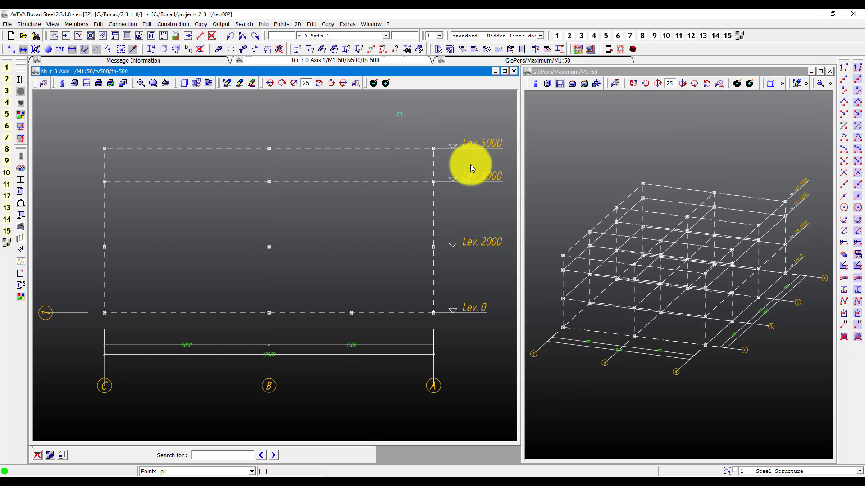
pyautogui.scroll(5, 470, 165)
pyautogui.scroll(-5, 403, 170)
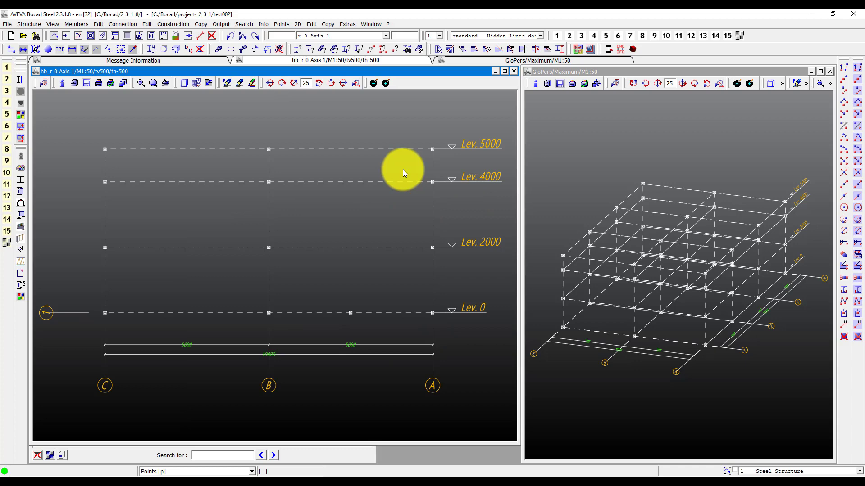
# Remove italics from the comment, view title and other 2D element texts
pyautogui.click(227, 84)
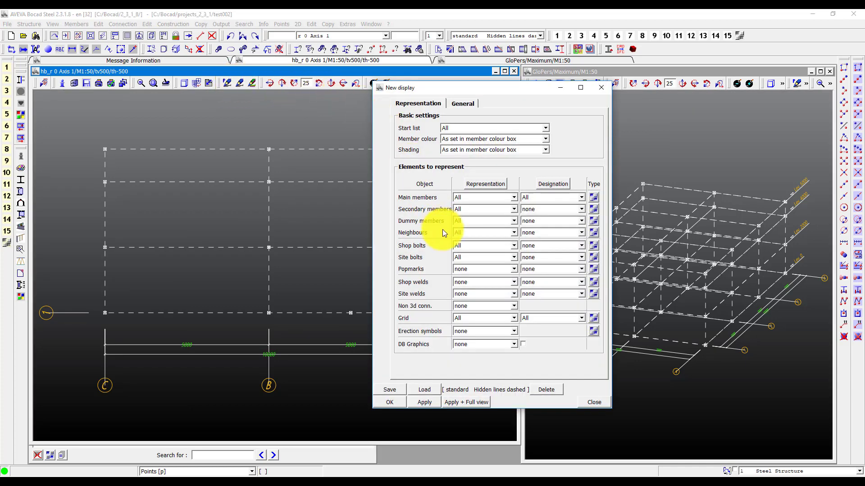
pyautogui.click(463, 104)
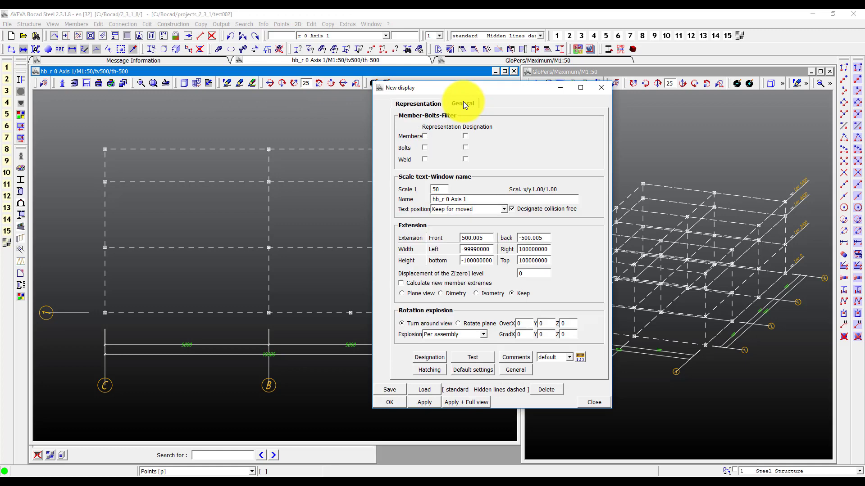
pyautogui.click(485, 356)
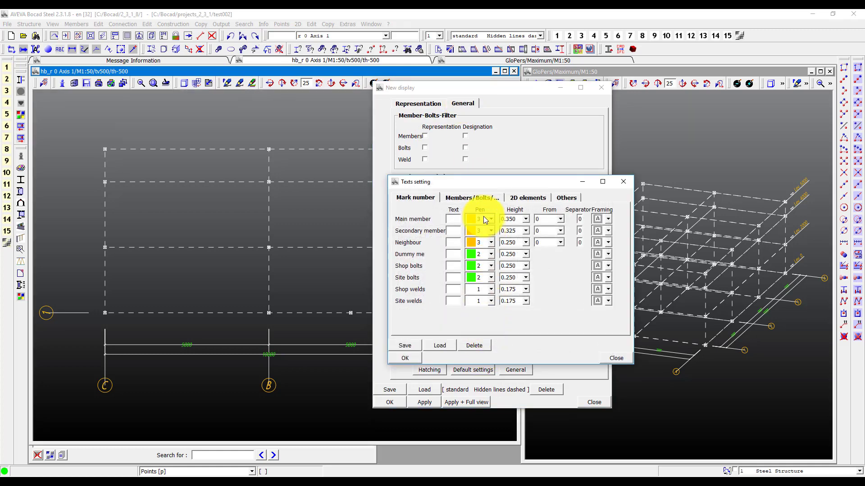
pyautogui.click(479, 196)
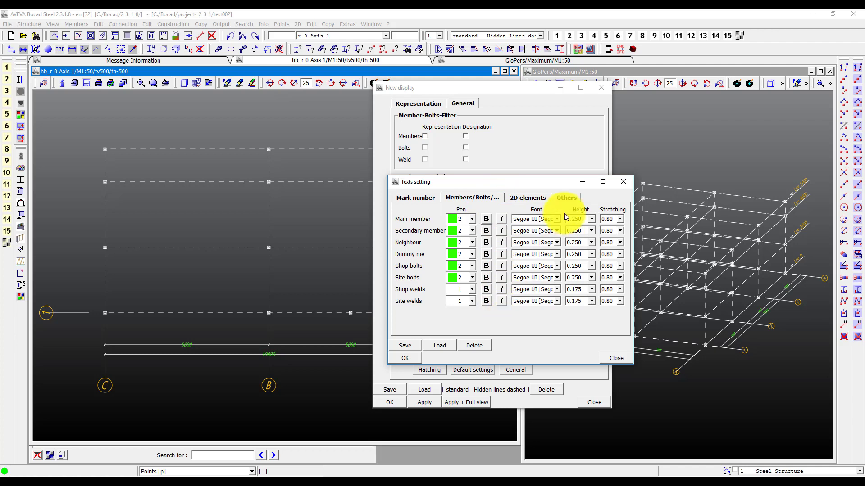
pyautogui.click(536, 200)
pyautogui.click(491, 231)
pyautogui.click(491, 243)
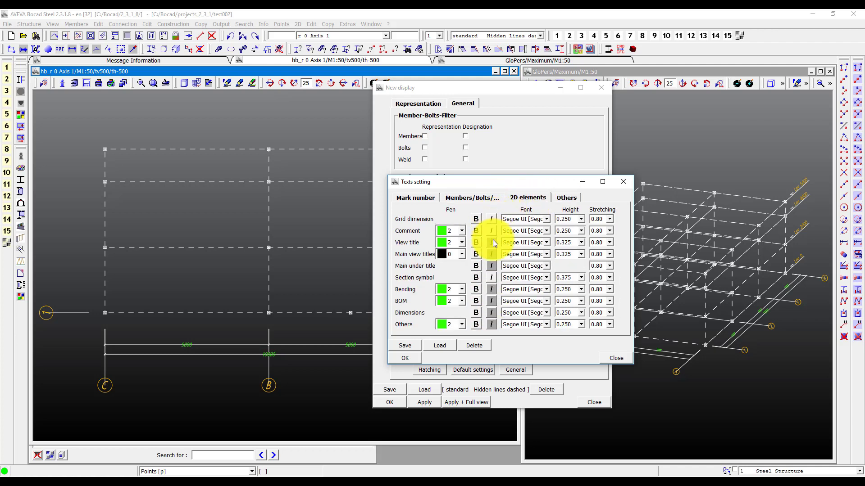
pyautogui.click(491, 266)
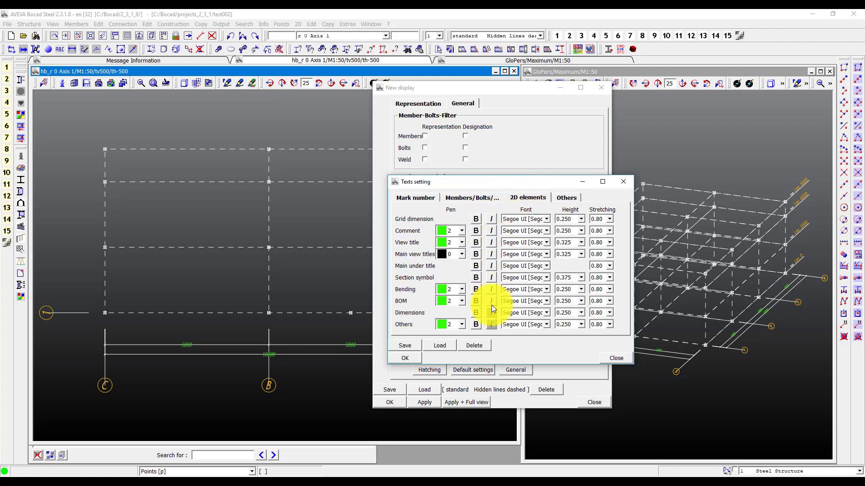
# Make grid designations yellow pen 5, height 0.450, framed by a circle
pyautogui.click(560, 200)
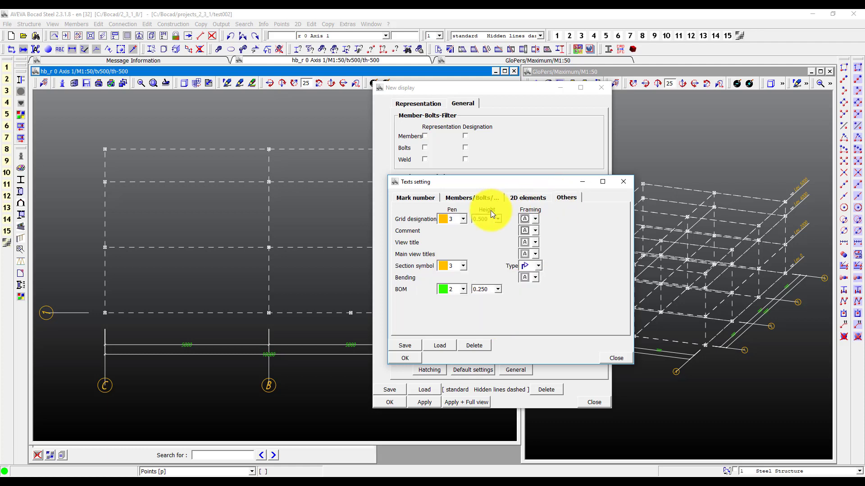
pyautogui.click(460, 220)
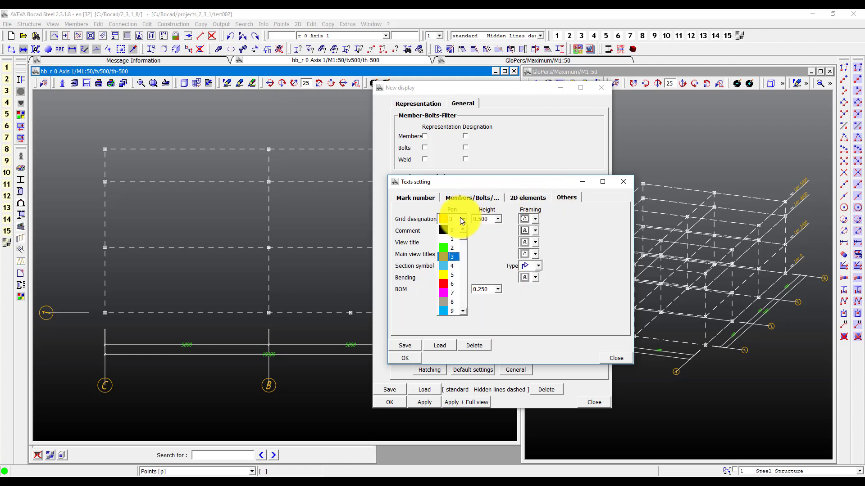
pyautogui.click(452, 272)
pyautogui.click(485, 219)
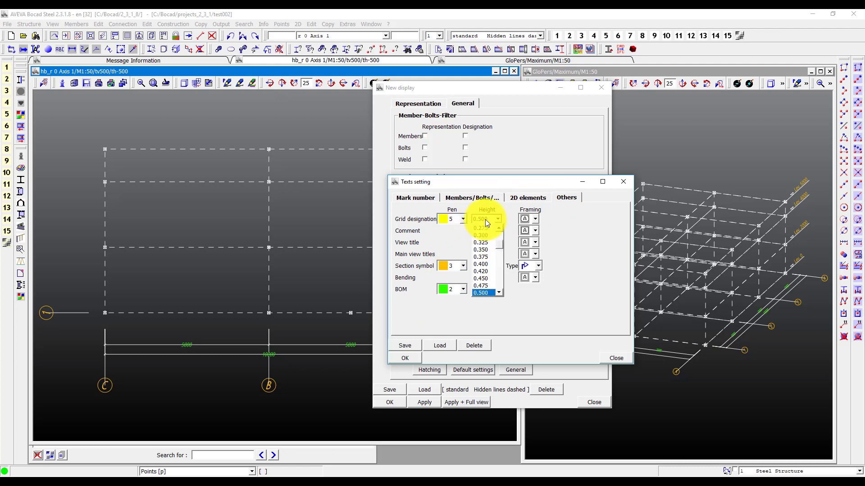
pyautogui.click(482, 278)
pyautogui.click(533, 221)
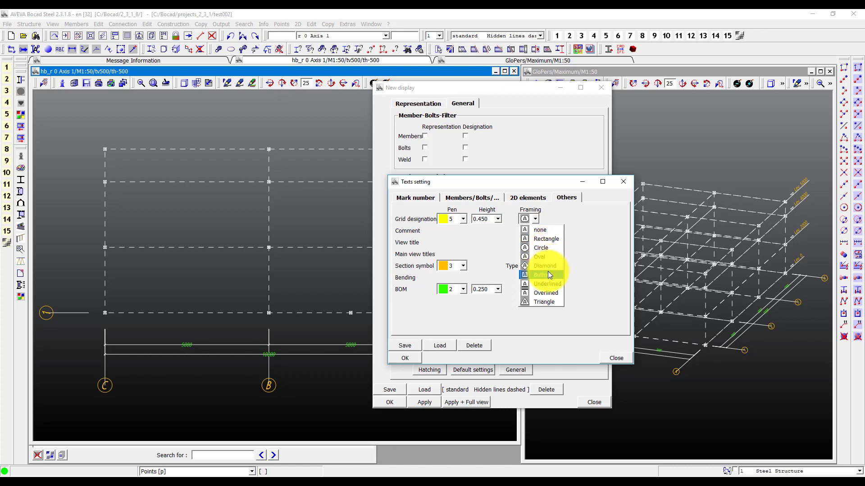
pyautogui.click(550, 245)
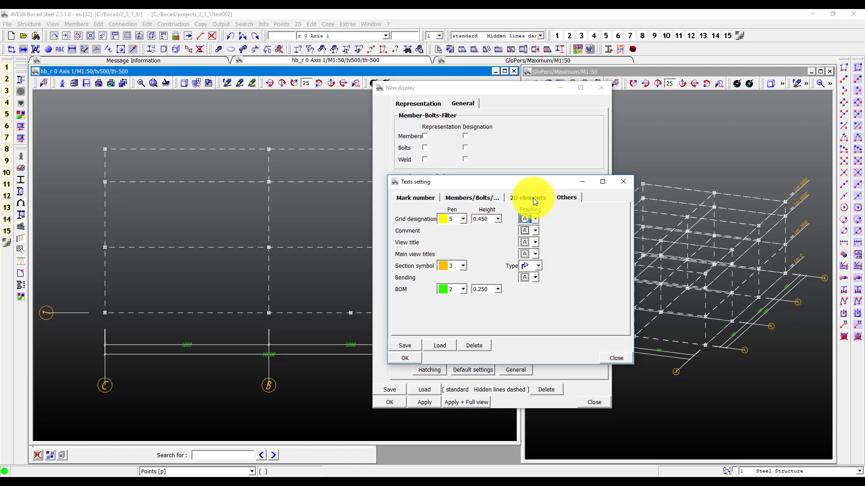
pyautogui.click(481, 198)
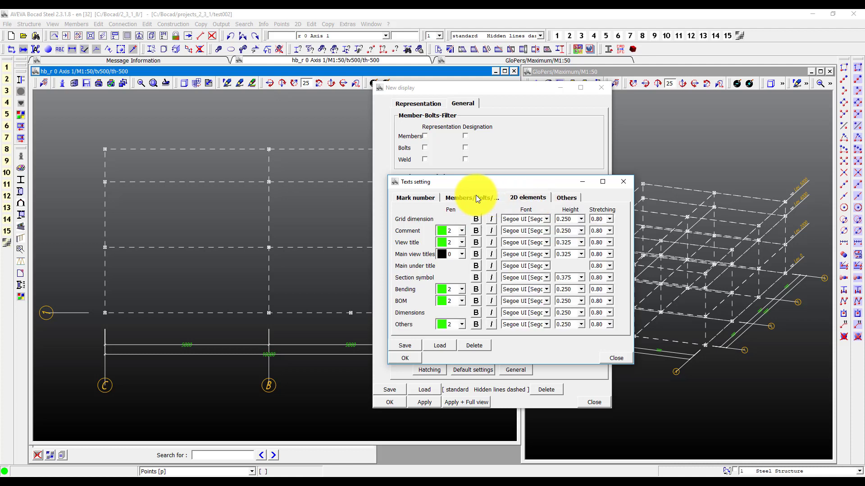
pyautogui.click(476, 195)
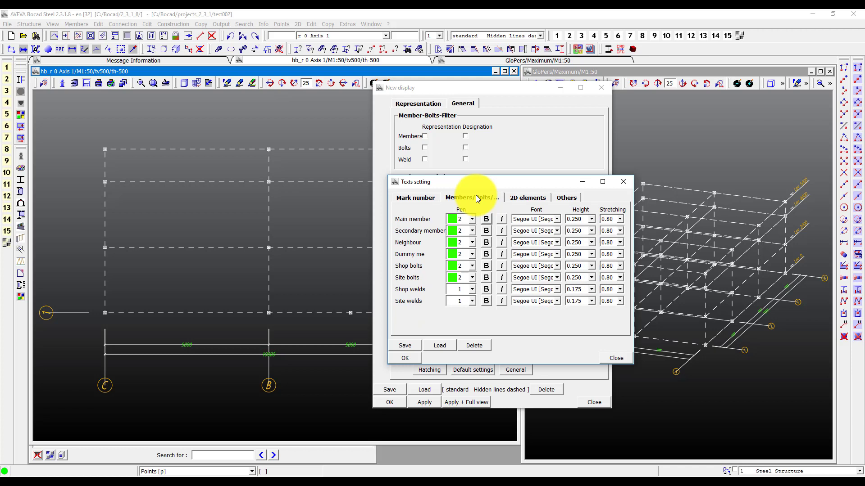
# Confirm the text settings and save the display settings as STANDARD1
pyautogui.click(420, 197)
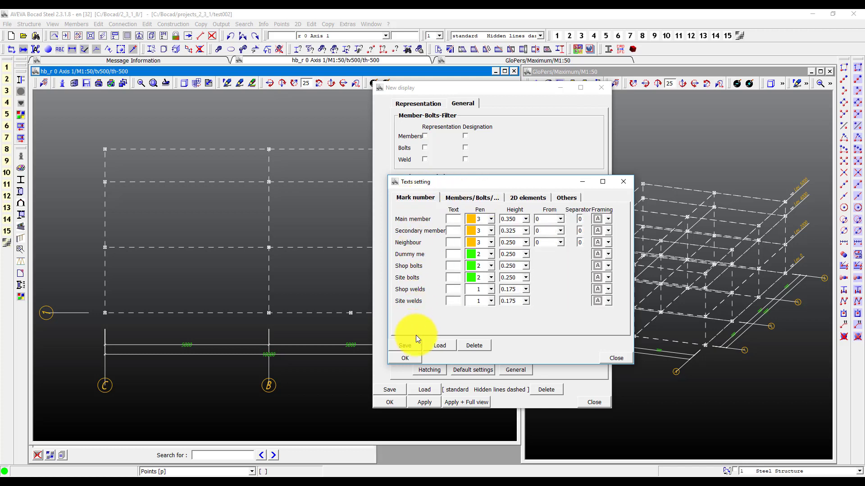
pyautogui.click(414, 356)
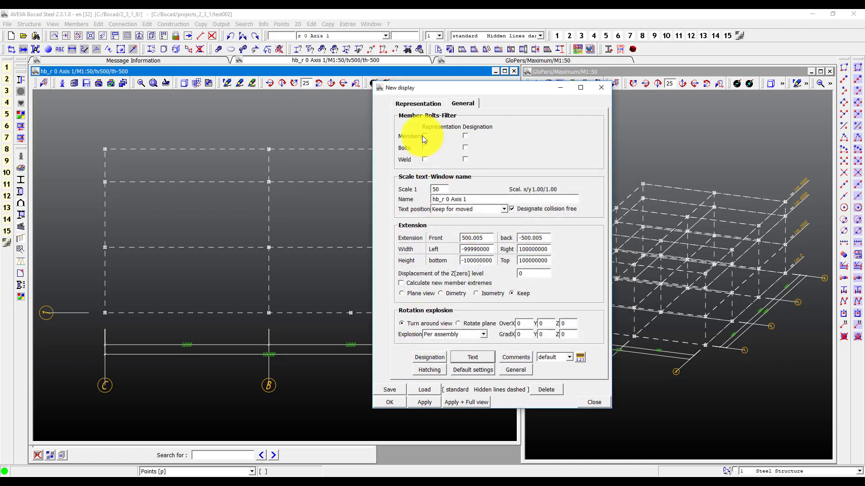
pyautogui.click(416, 104)
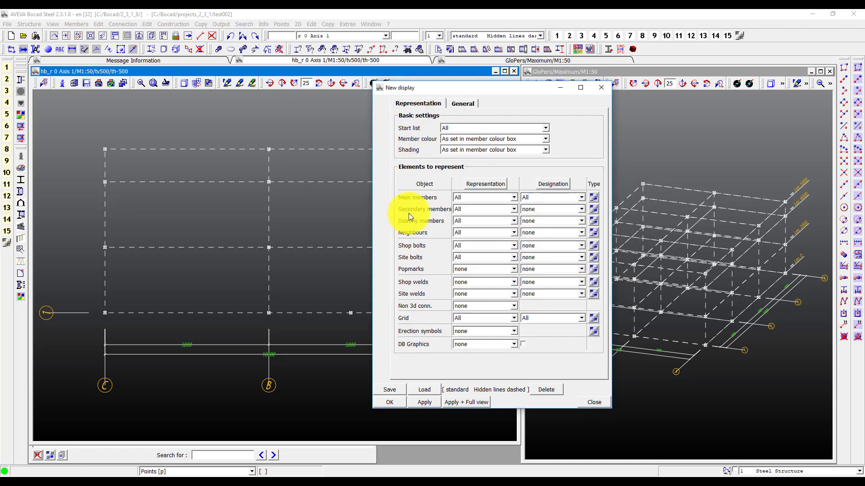
pyautogui.click(400, 388)
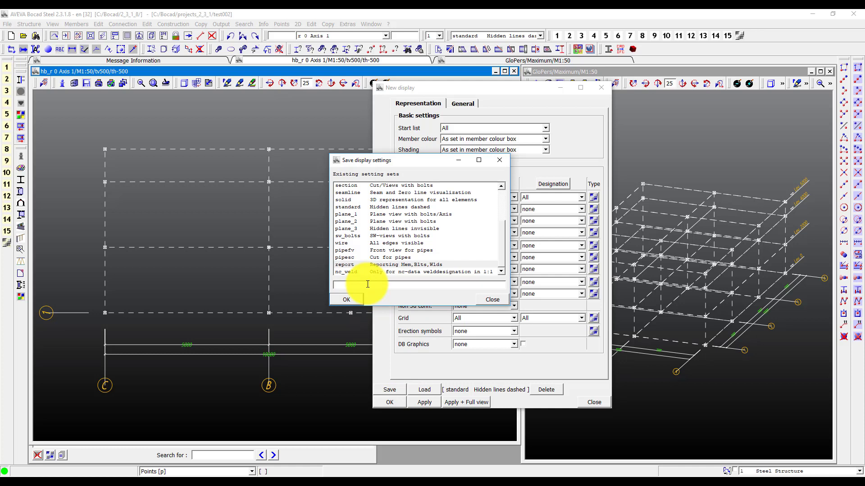
pyautogui.write('STAN')
pyautogui.write('DARD1')
pyautogui.click(350, 298)
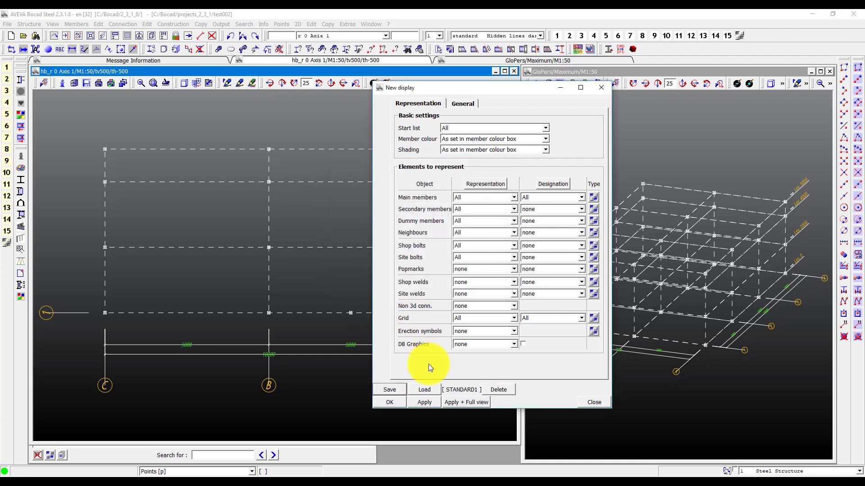
# Apply the display settings and zoom around axis A to check the labels
pyautogui.click(396, 405)
pyautogui.moveTo(315, 296); pyautogui.dragTo(467, 401)
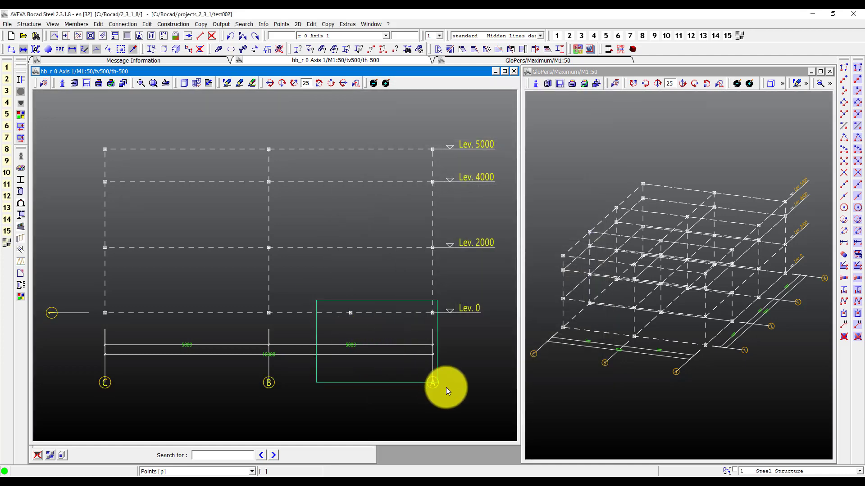
pyautogui.rightClick(467, 402)
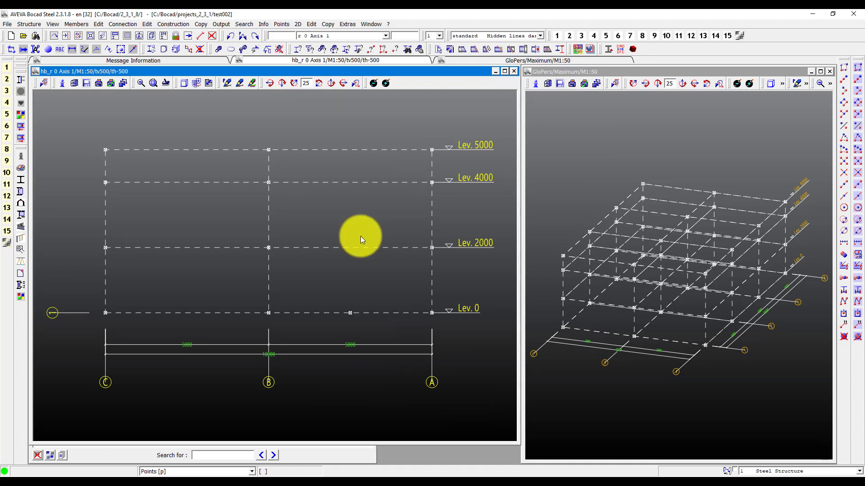
# Give main member mark numbers pen 3 with a circle frame
pyautogui.click(226, 83)
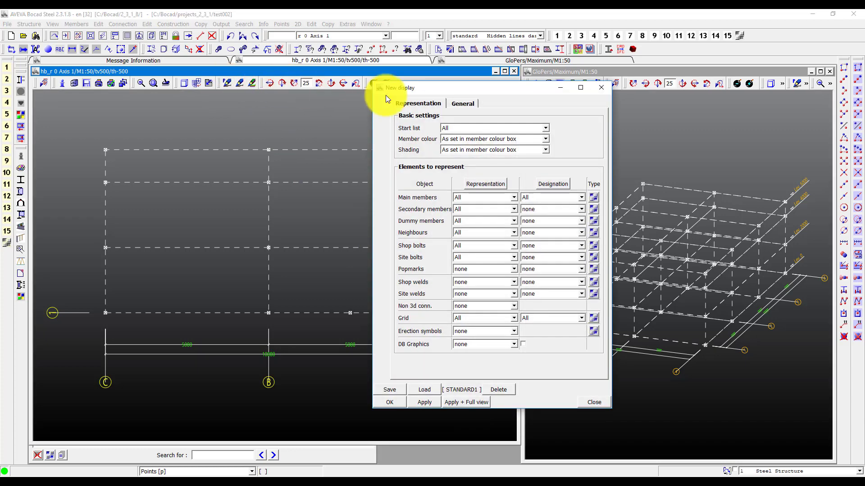
pyautogui.click(459, 104)
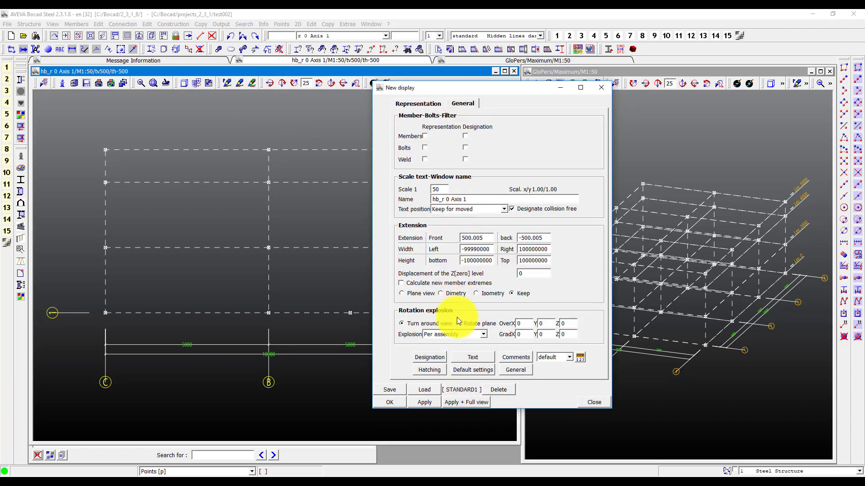
pyautogui.click(460, 356)
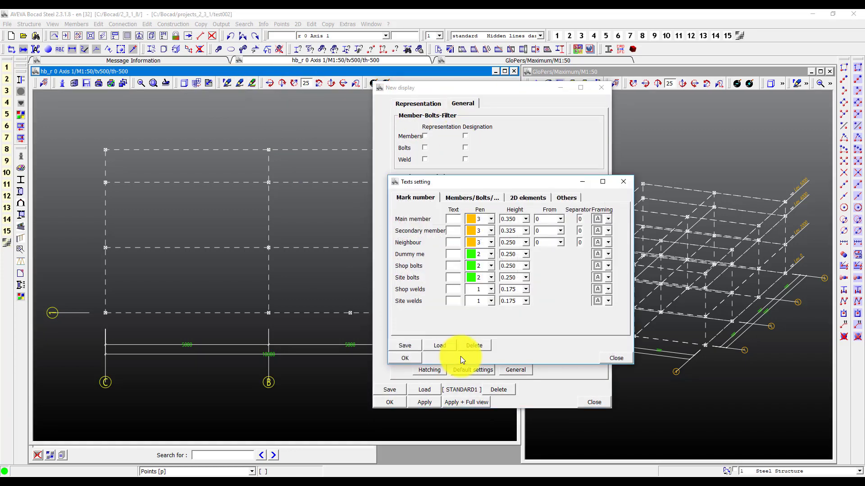
pyautogui.click(560, 197)
pyautogui.click(531, 197)
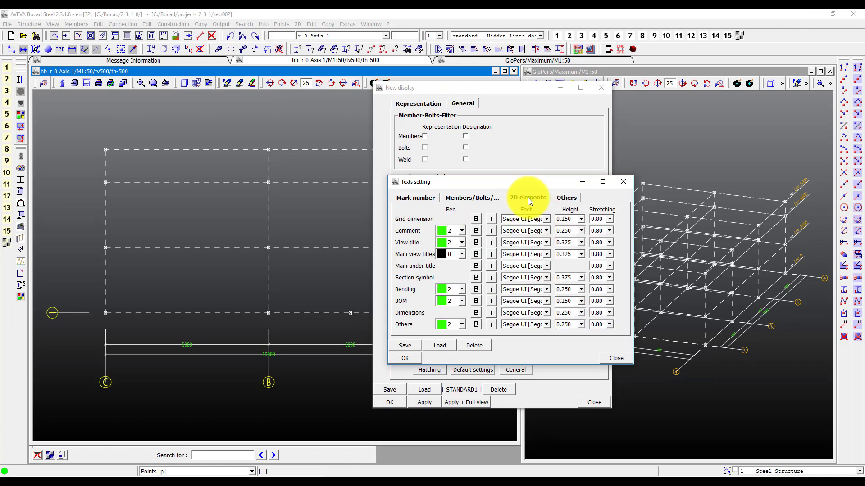
pyautogui.click(488, 197)
pyautogui.click(417, 195)
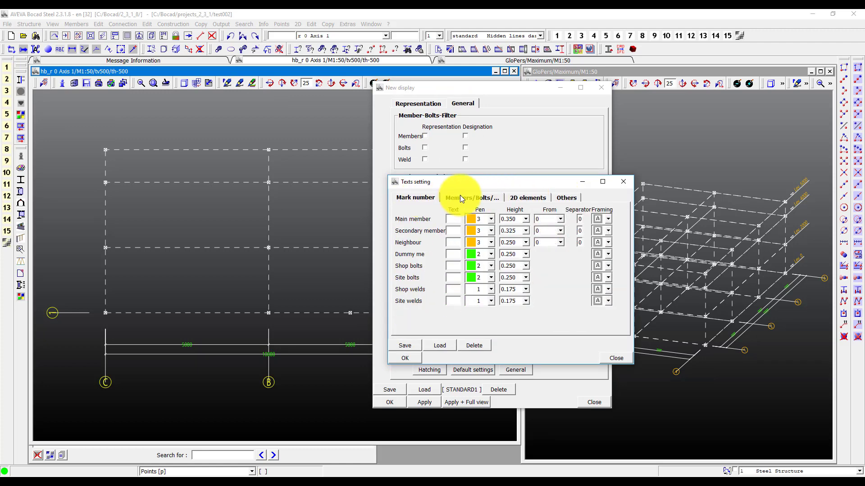
pyautogui.click(481, 219)
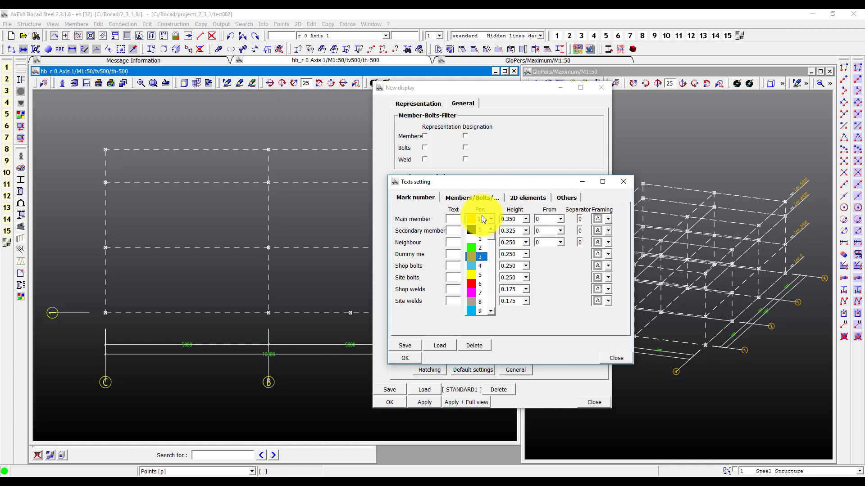
pyautogui.click(483, 256)
pyautogui.click(601, 220)
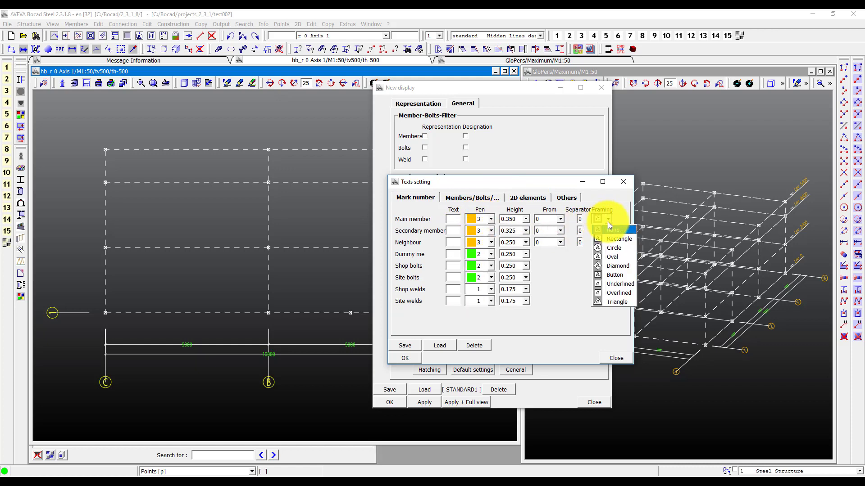
pyautogui.click(620, 255)
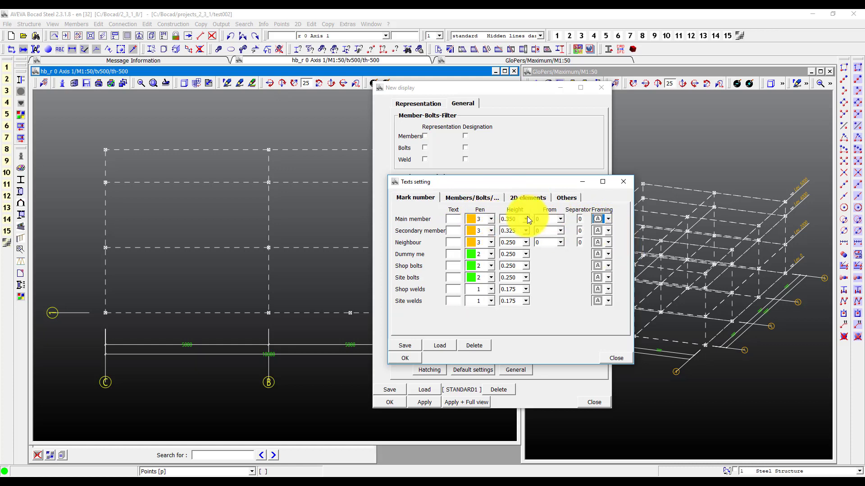
# Give secondary member mark numbers pen 3 with a rectangle frame
pyautogui.click(491, 231)
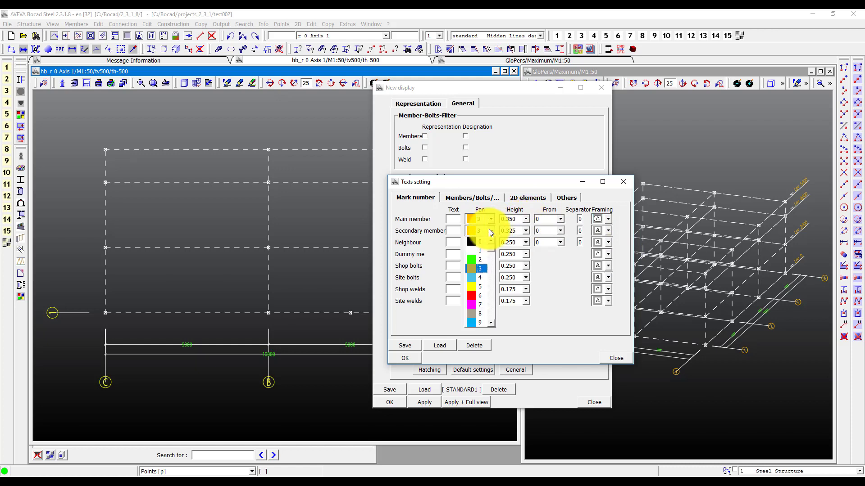
pyautogui.click(485, 265)
pyautogui.click(602, 231)
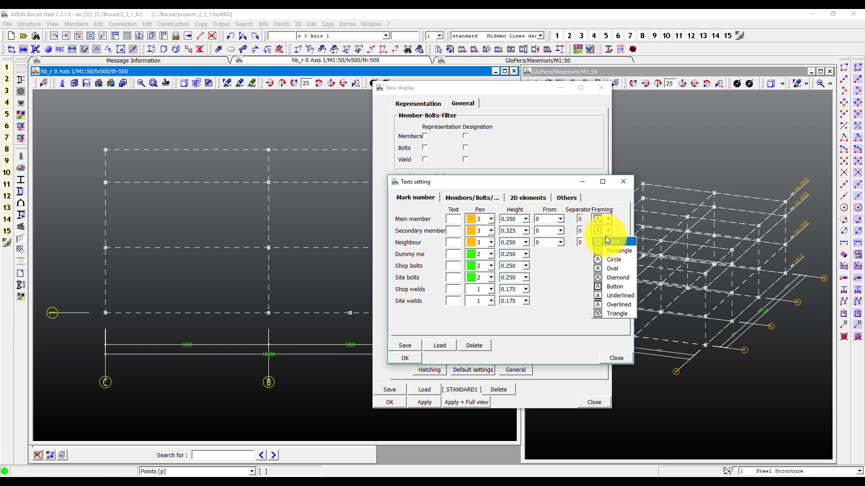
pyautogui.click(598, 262)
pyautogui.click(539, 230)
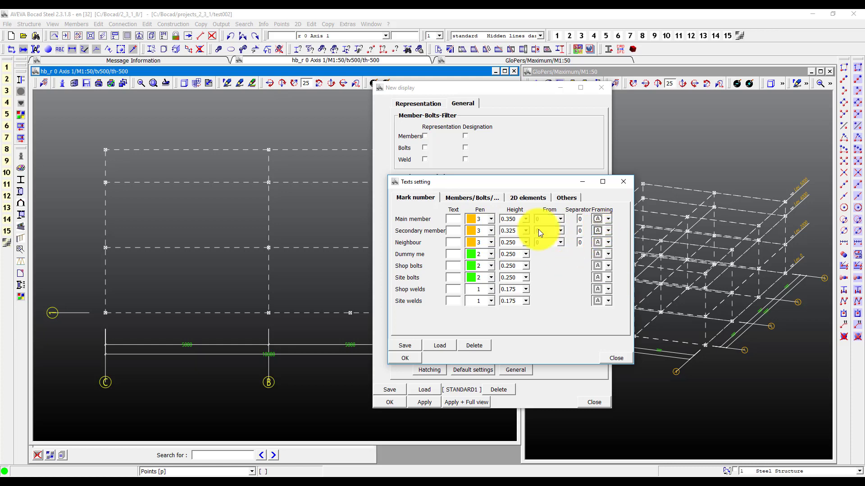
pyautogui.click(488, 199)
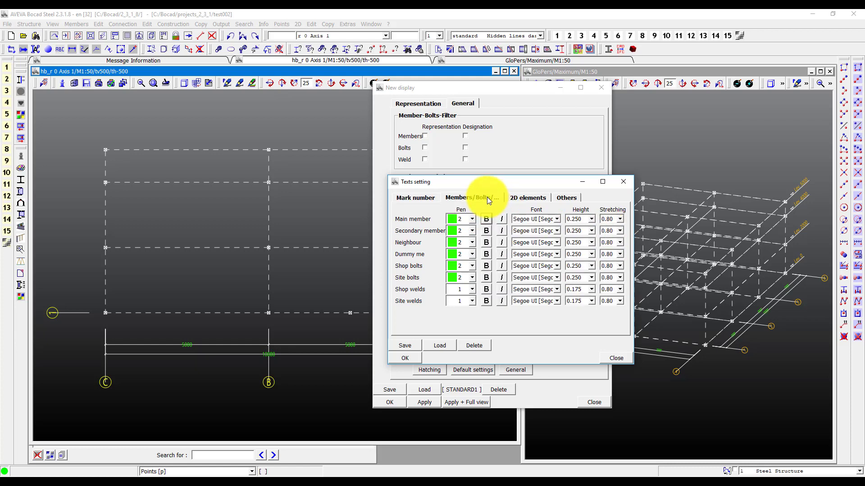
# Set the 2D elements grid dimension font to Arial Unicode MS and confirm
pyautogui.click(518, 199)
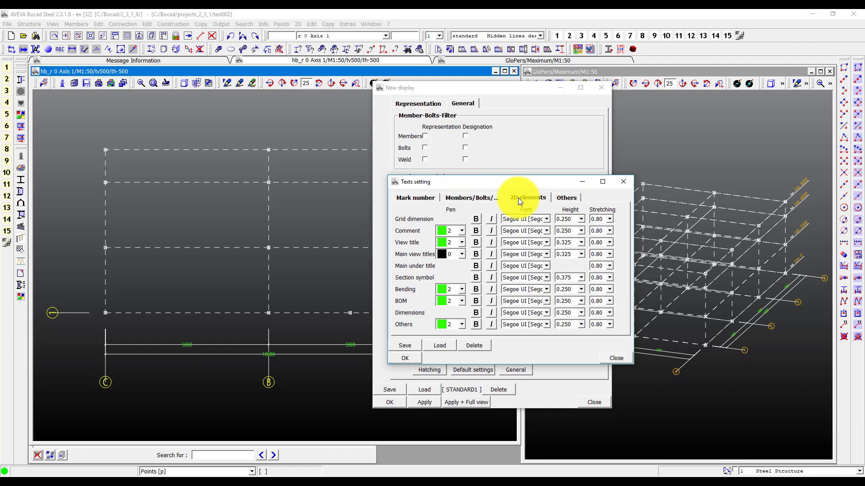
pyautogui.click(564, 198)
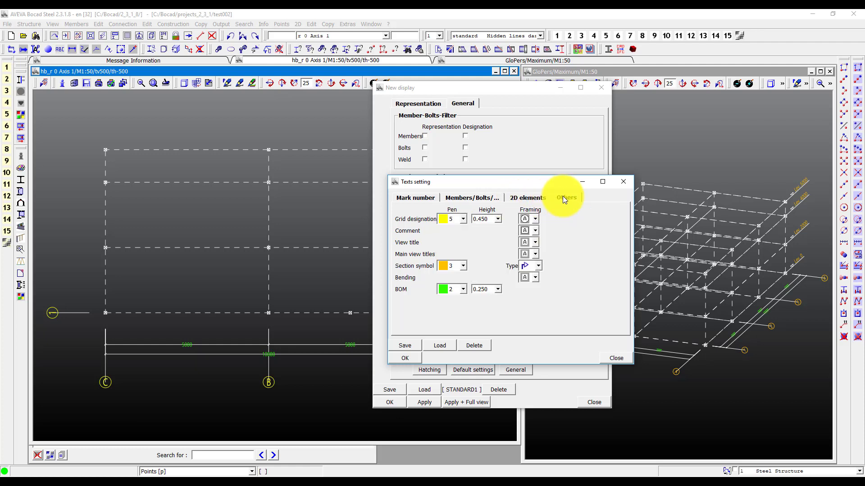
pyautogui.click(533, 198)
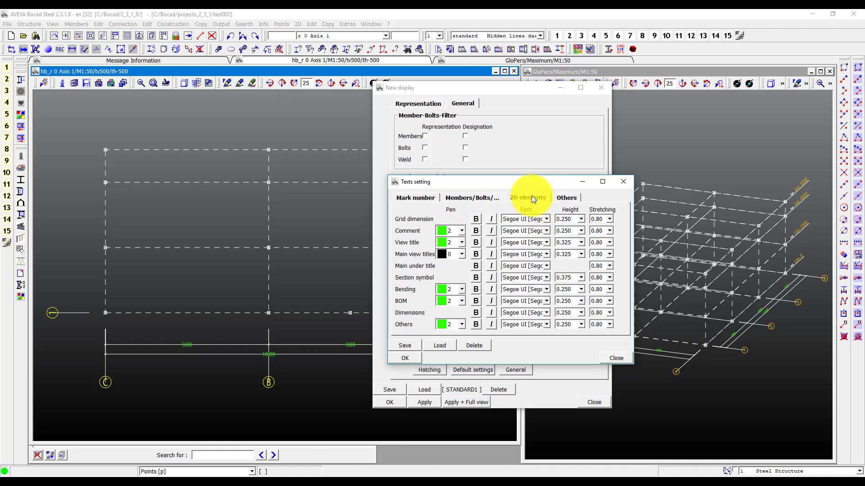
pyautogui.click(521, 216)
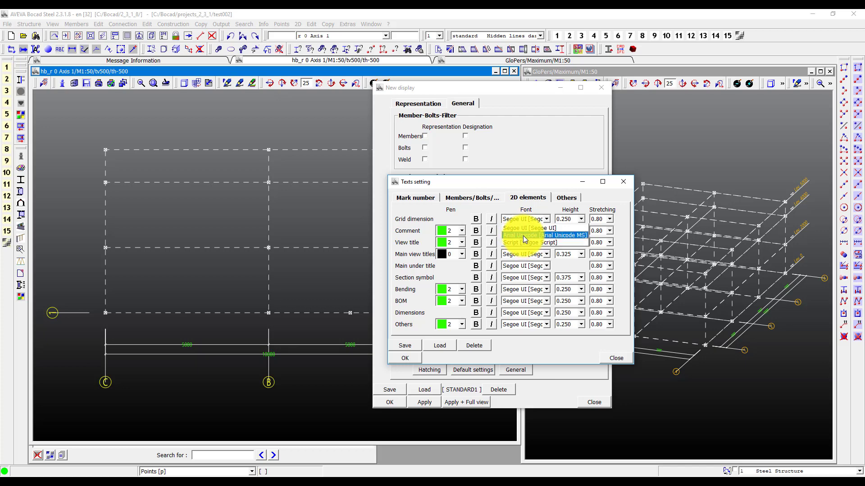
pyautogui.click(522, 235)
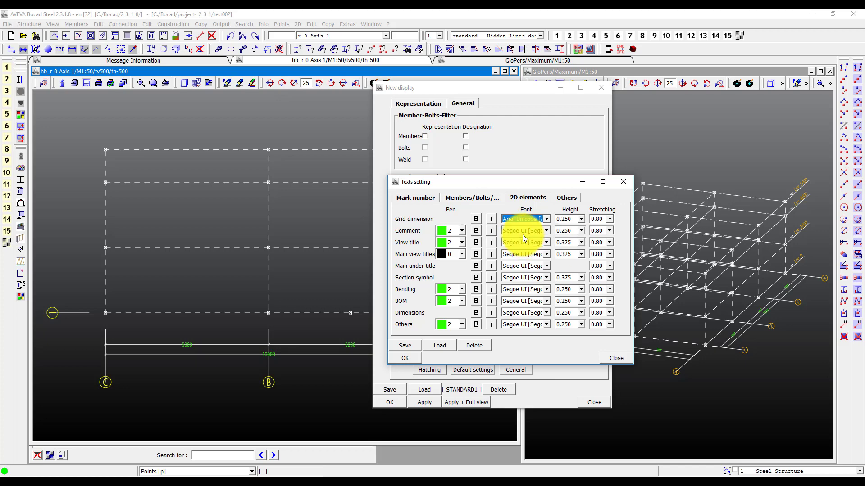
pyautogui.click(408, 356)
pyautogui.click(410, 104)
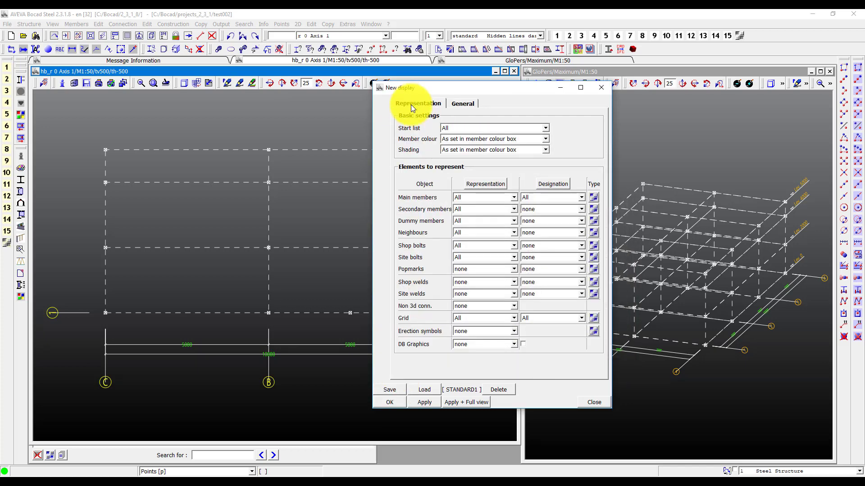
# Save and apply the updated display settings to the axis view
pyautogui.click(398, 388)
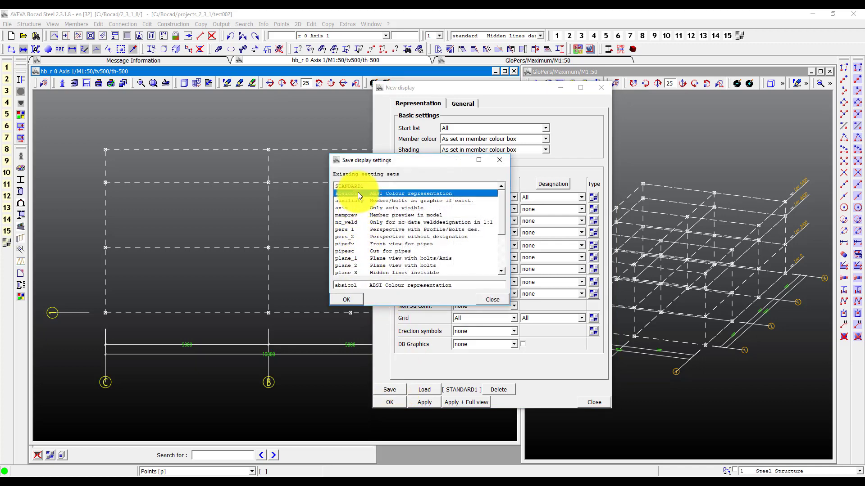
pyautogui.click(356, 299)
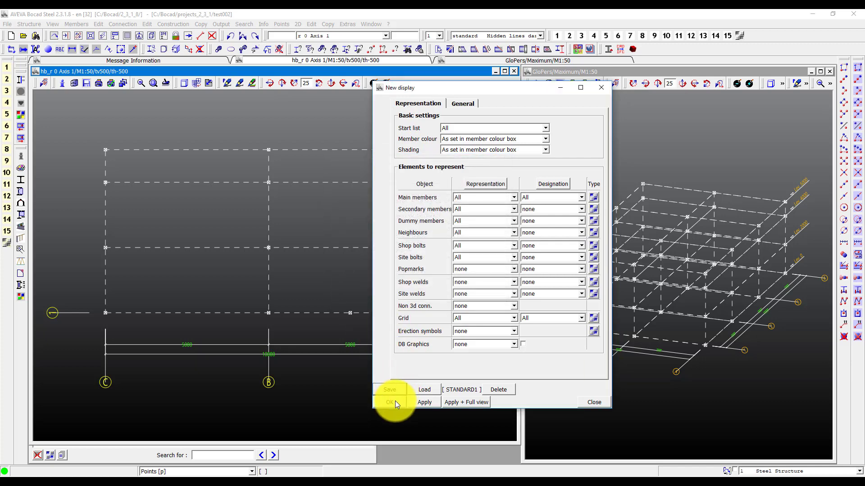
pyautogui.click(395, 401)
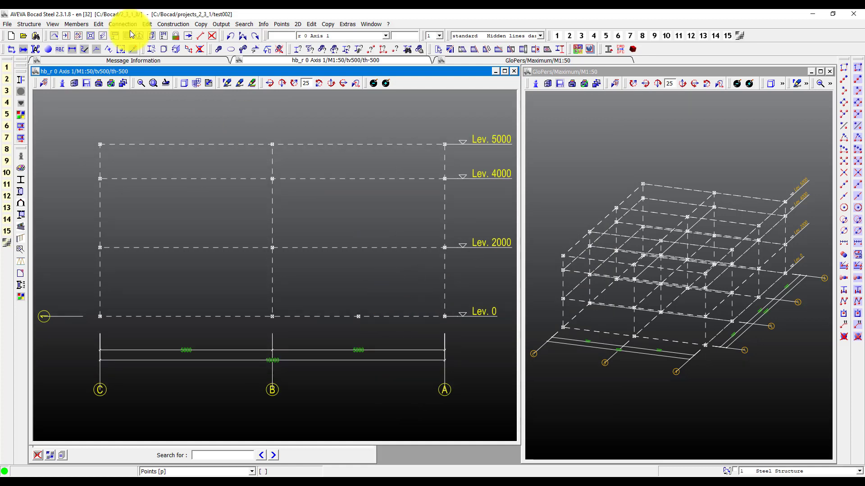
# Place an HEA200 column on axis B from Lev. 0 to Lev. 2000
pyautogui.click(75, 23)
pyautogui.click(81, 39)
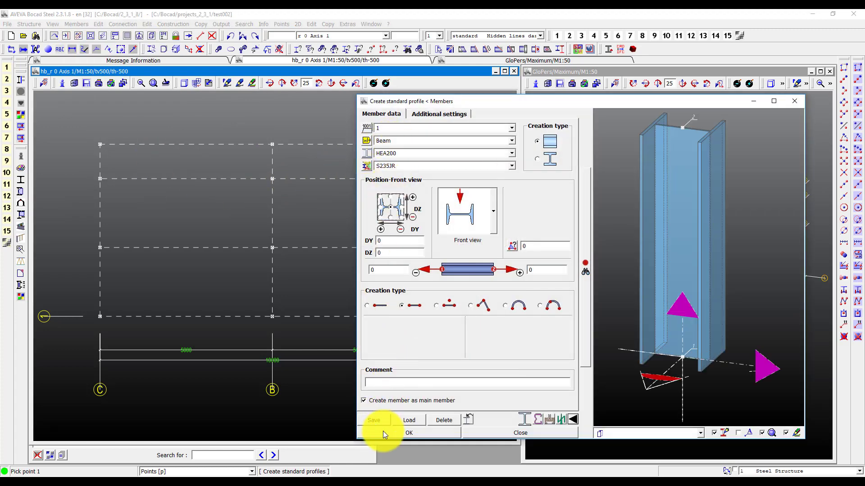
pyautogui.click(384, 433)
pyautogui.click(272, 315)
pyautogui.click(272, 249)
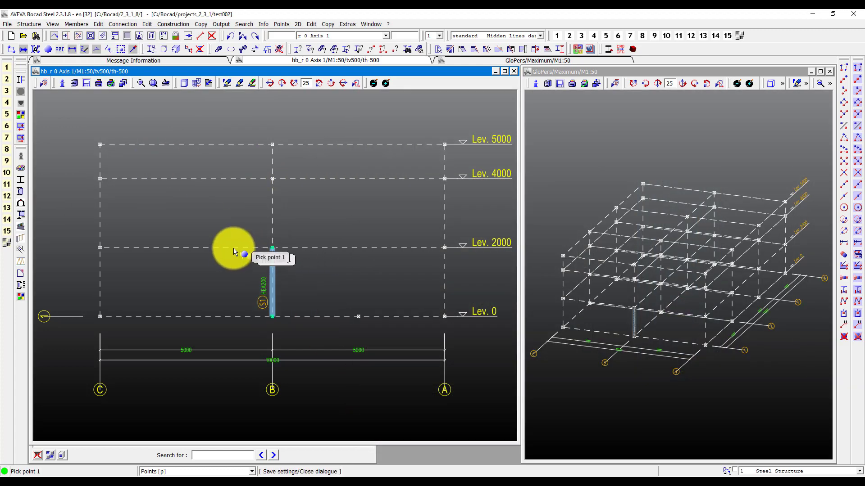
pyautogui.scroll(2, 310, 315)
pyautogui.scroll(-2, 316, 310)
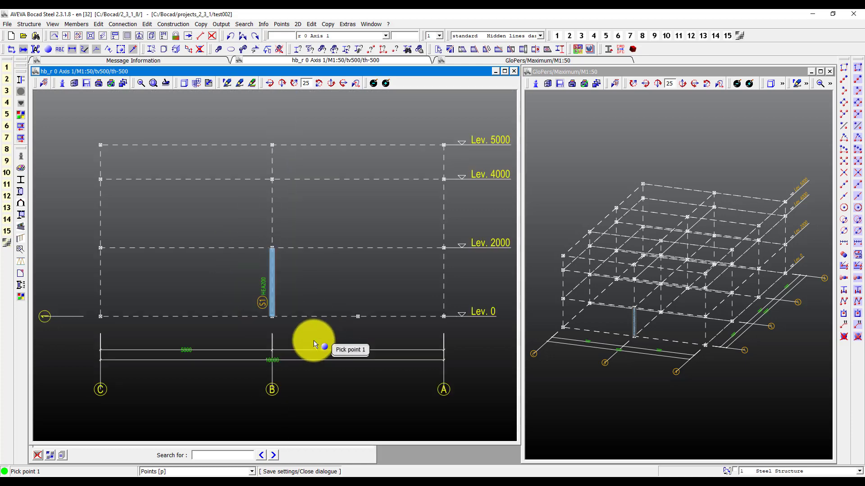
# Add a sloping HEA200 member from Lev. 4000 on axis B to Lev. 5000 on axis A
pyautogui.rightClick(319, 307)
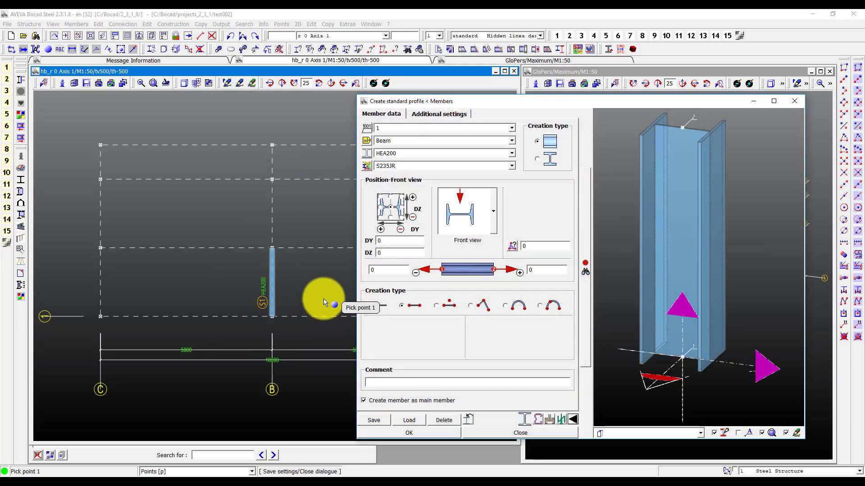
pyautogui.click(381, 433)
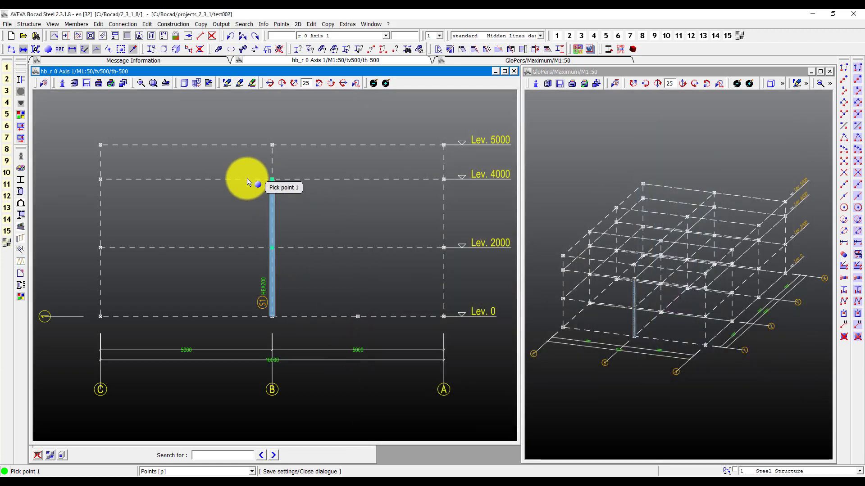
pyautogui.click(272, 179)
pyautogui.click(444, 146)
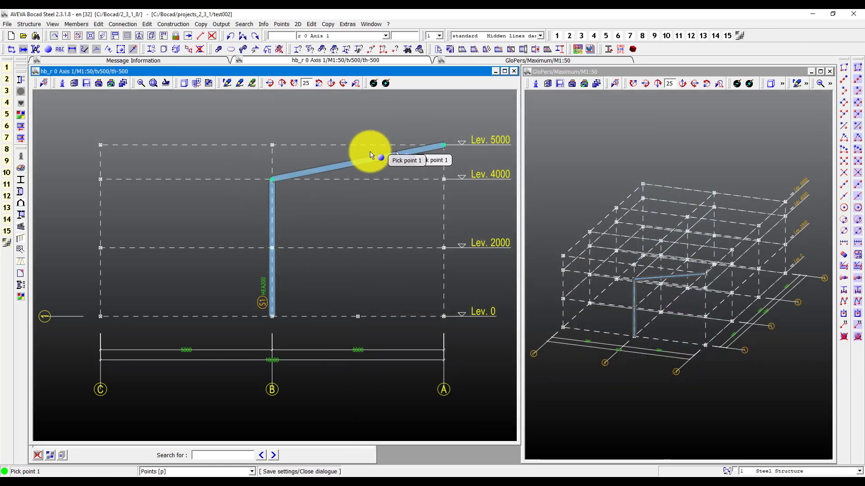
pyautogui.click(226, 84)
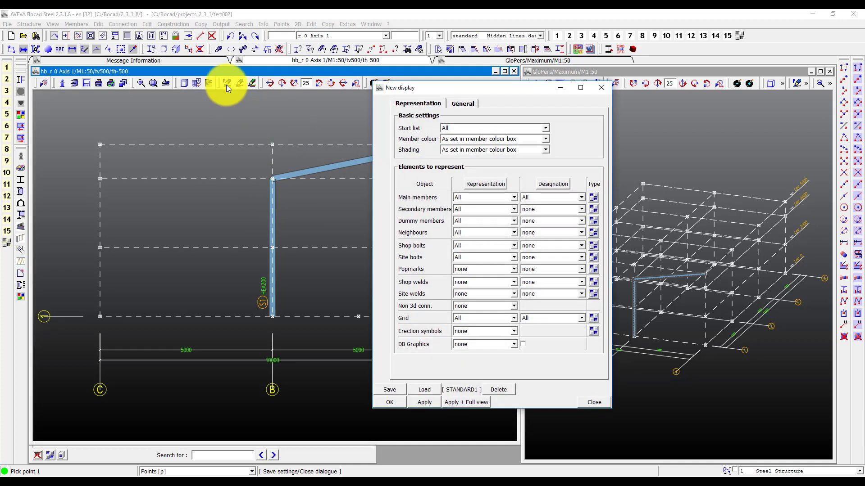
# Set main members' complete description to Always
pyautogui.click(593, 198)
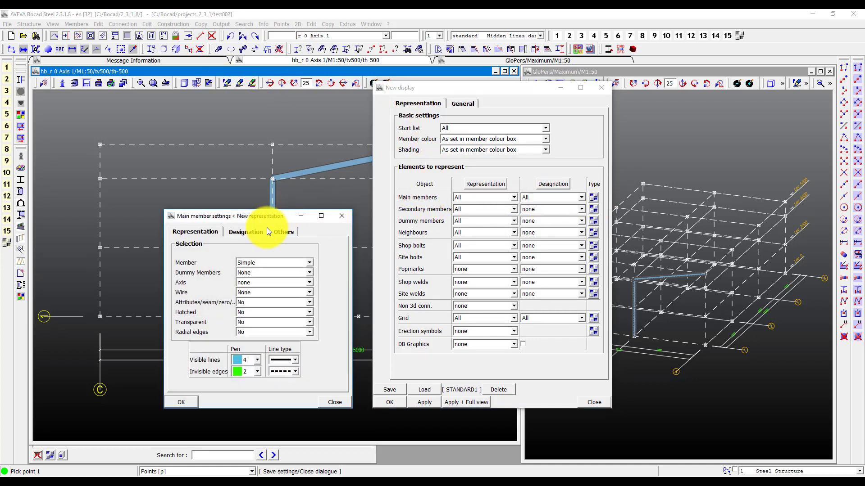
pyautogui.click(251, 231)
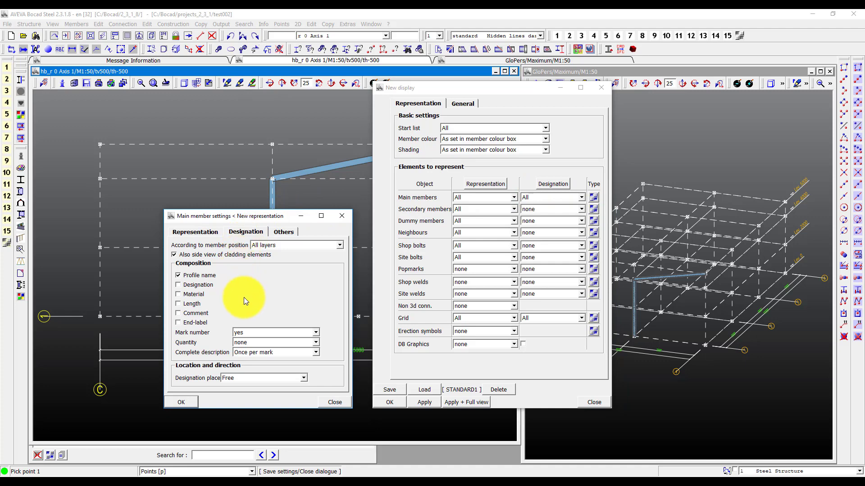
pyautogui.click(248, 352)
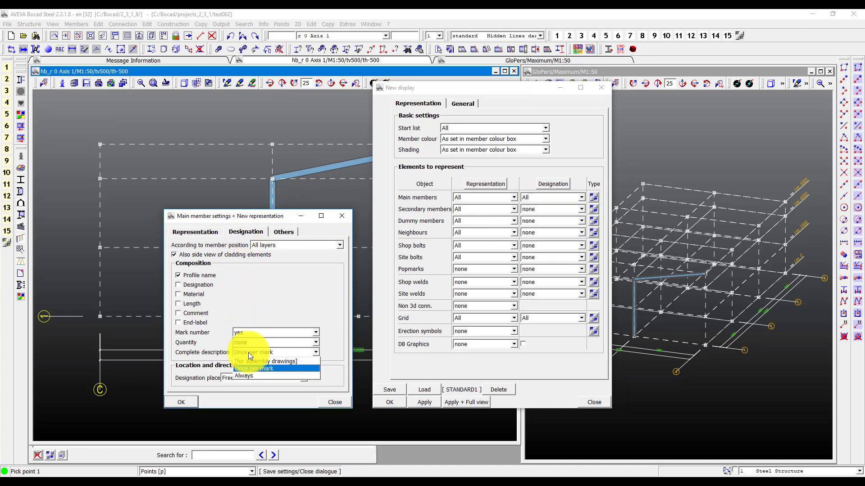
pyautogui.click(248, 376)
pyautogui.click(191, 402)
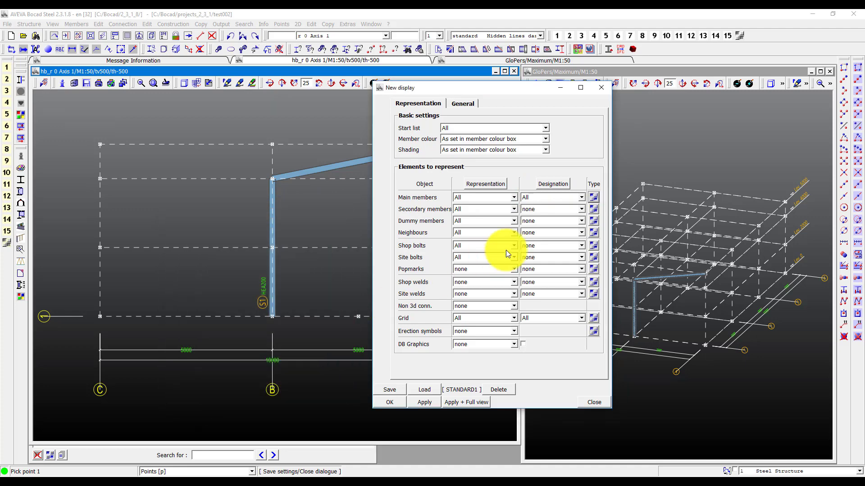
# Set secondary members' complete description to Always, designate All, and apply the display
pyautogui.click(594, 210)
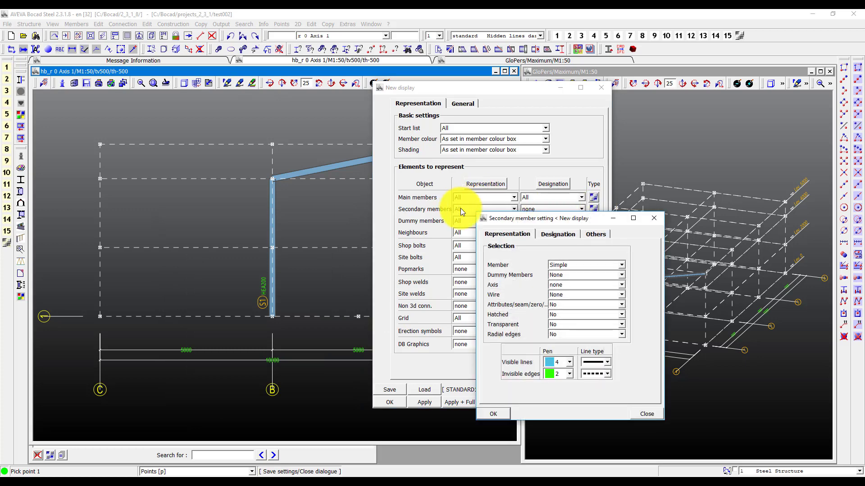
pyautogui.click(562, 237)
pyautogui.click(576, 365)
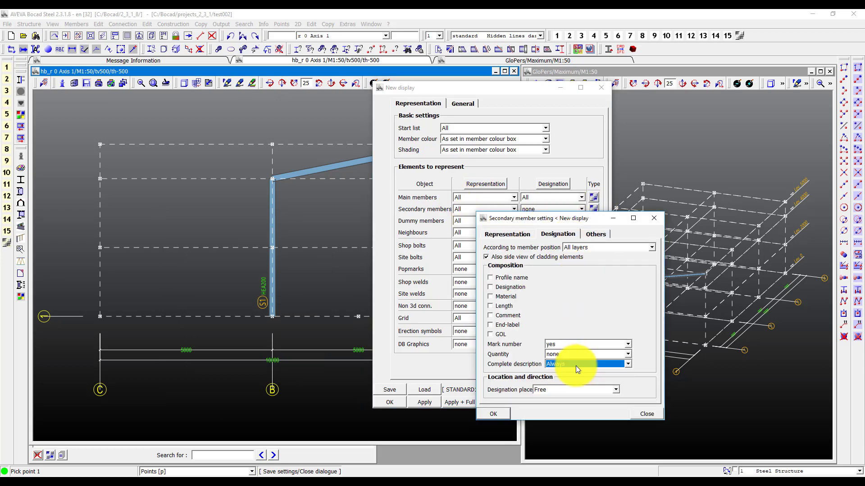
pyautogui.click(508, 411)
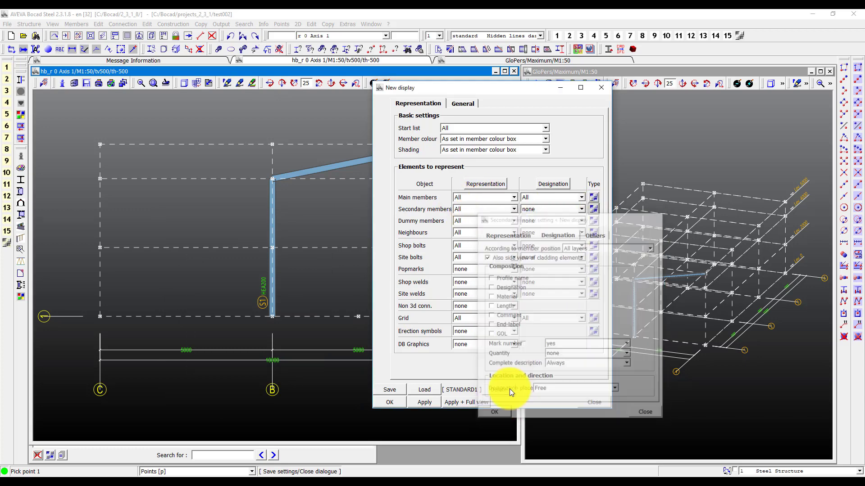
pyautogui.click(532, 209)
pyautogui.click(532, 225)
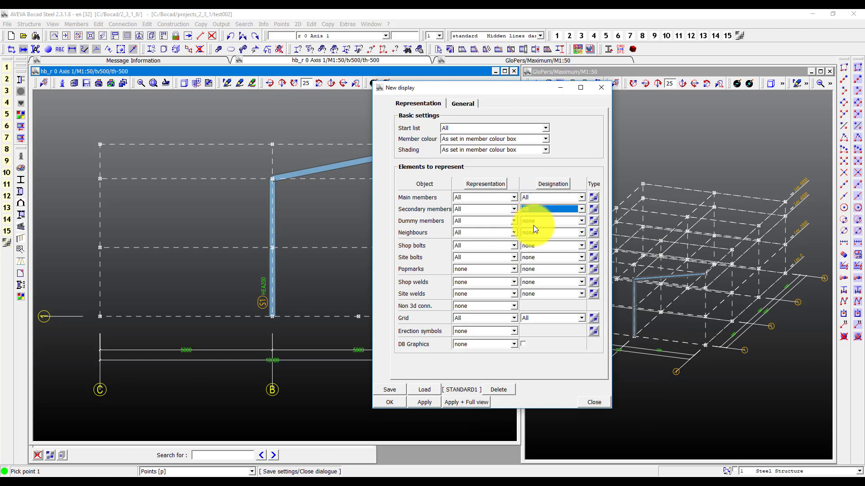
pyautogui.click(395, 402)
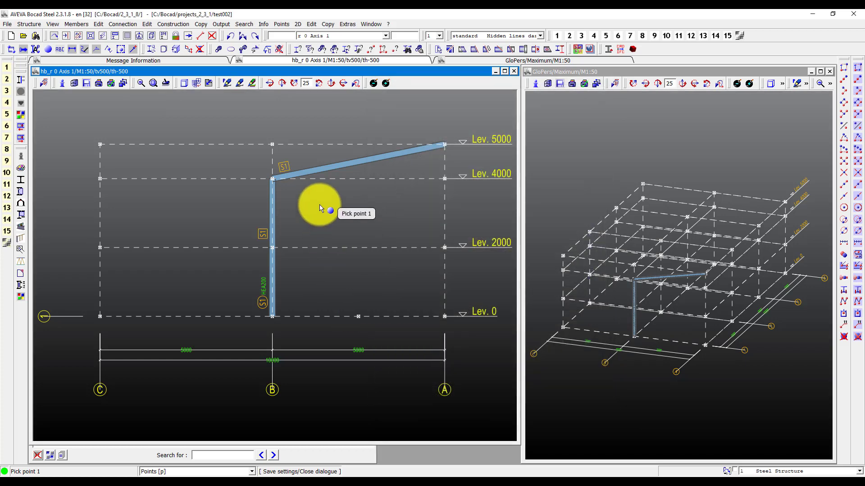
# Draw secondary members with green pen 2 lines and show their middle axis
pyautogui.click(231, 82)
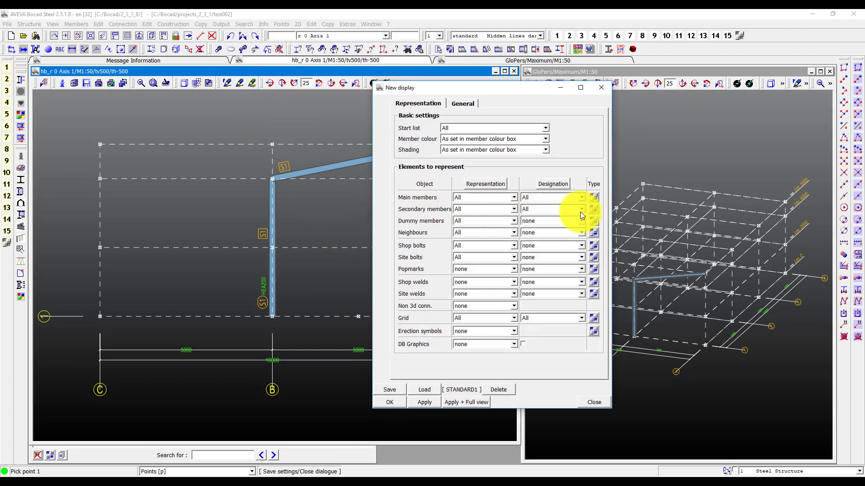
pyautogui.click(595, 209)
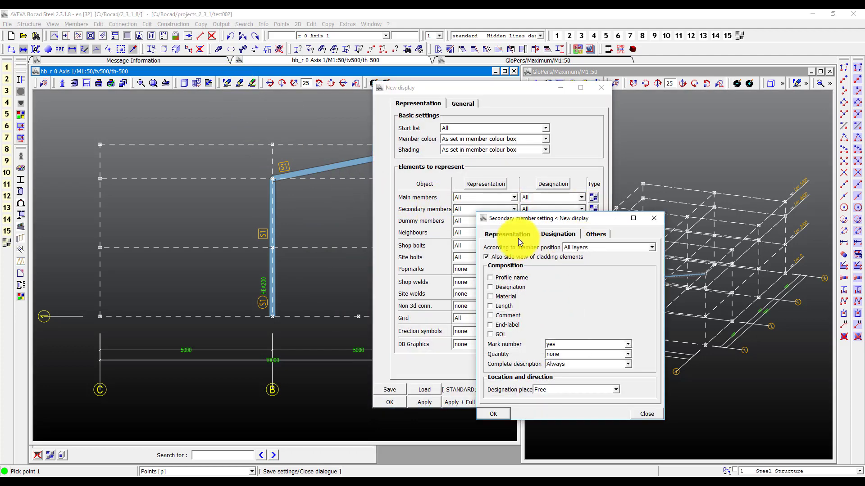
pyautogui.click(519, 239)
pyautogui.click(558, 364)
pyautogui.click(563, 381)
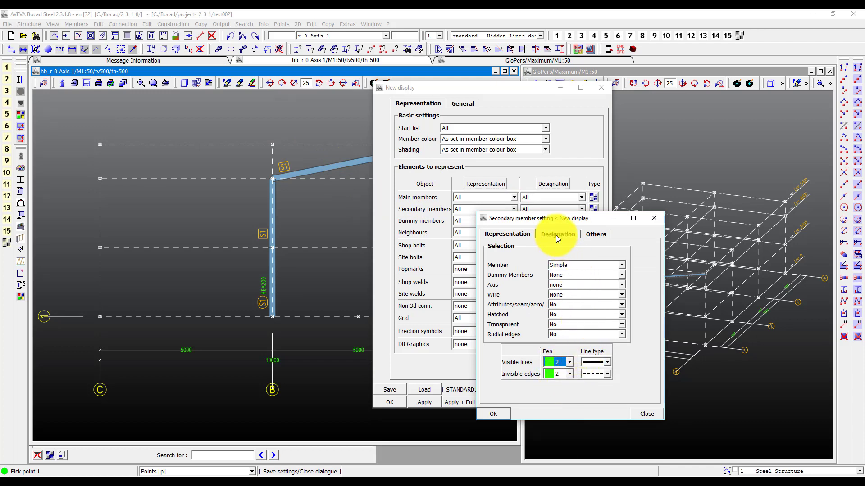
pyautogui.click(559, 284)
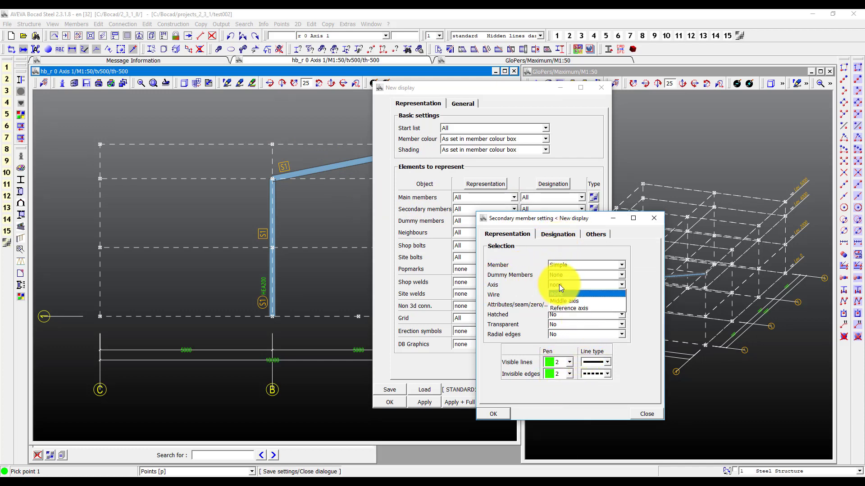
pyautogui.click(567, 300)
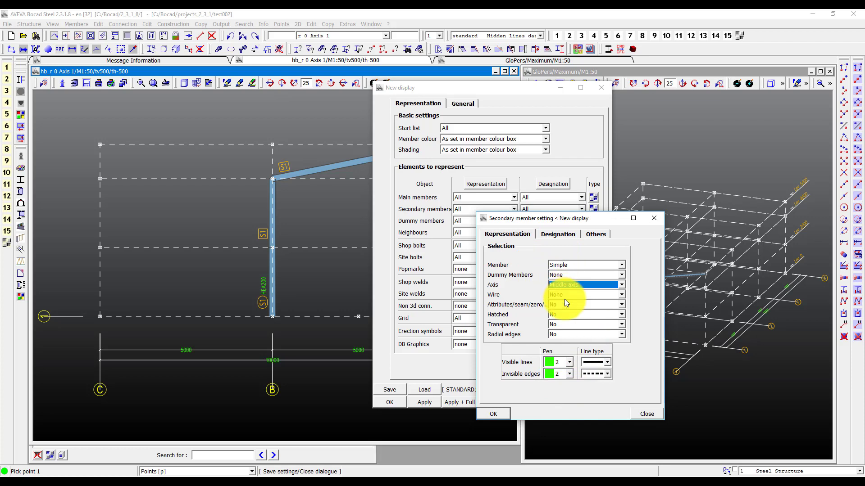
# Add the profile name to secondary member labels, apply, and check the column–rafter junction
pyautogui.click(557, 235)
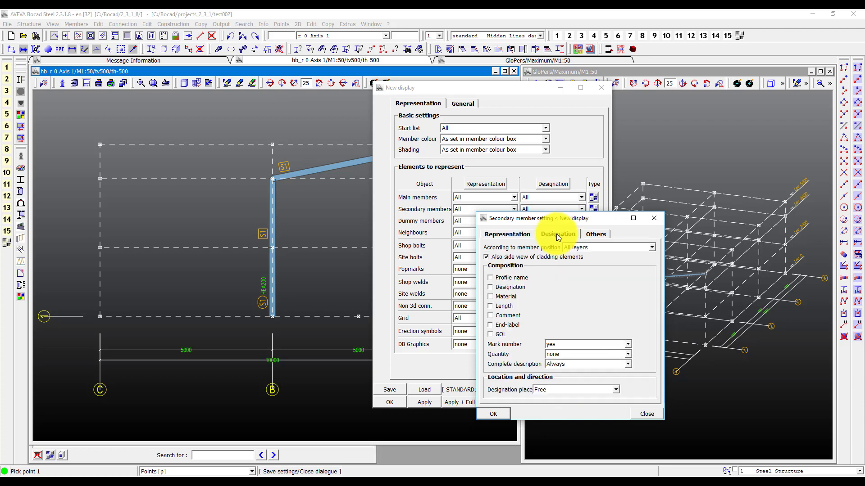
pyautogui.click(504, 278)
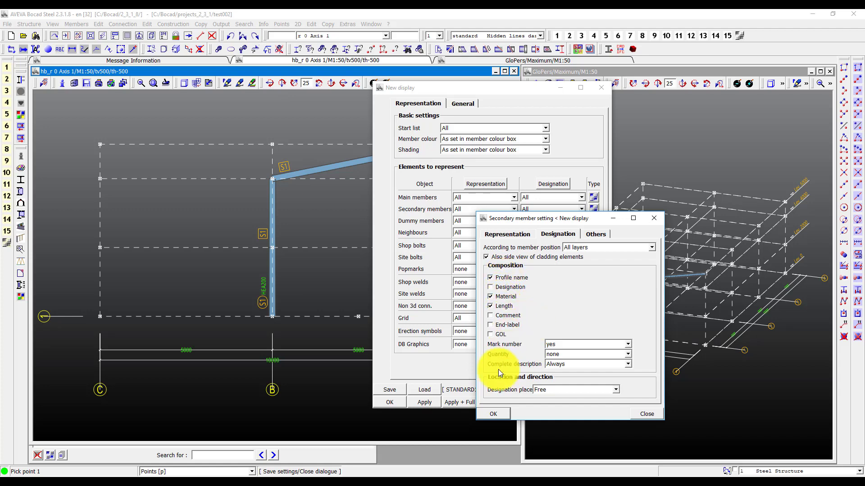
pyautogui.click(494, 414)
pyautogui.click(390, 402)
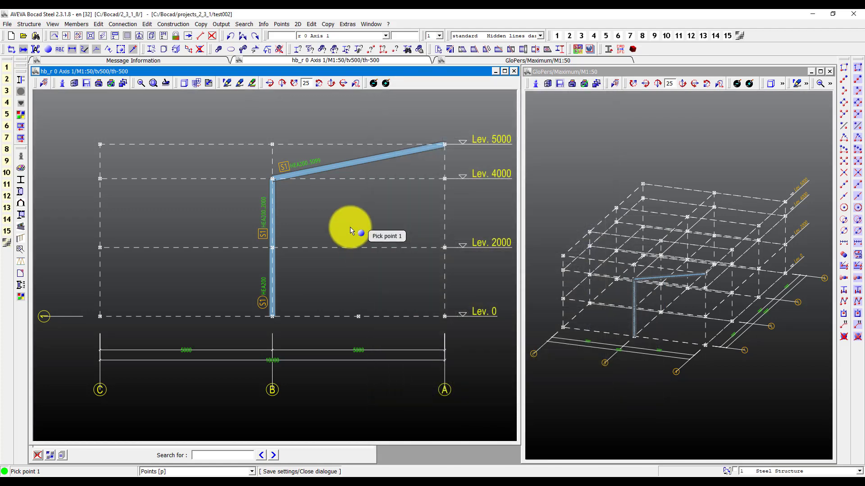
pyautogui.moveTo(242, 134); pyautogui.dragTo(370, 250)
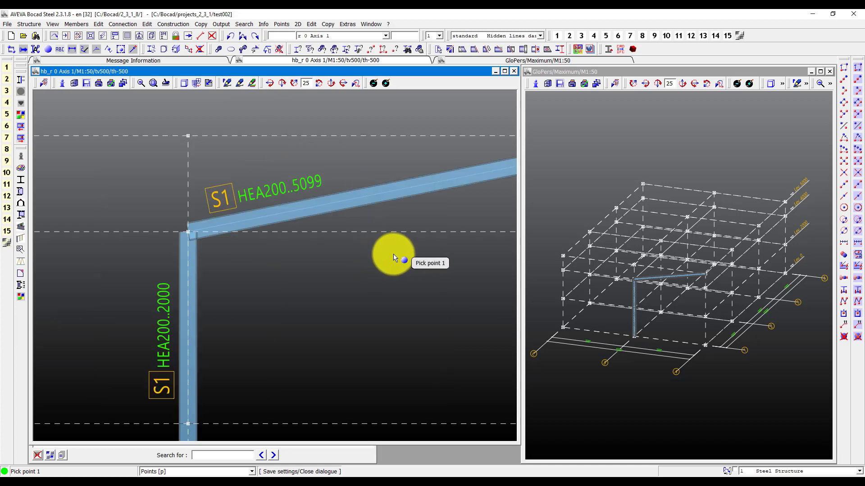
pyautogui.press('Home')
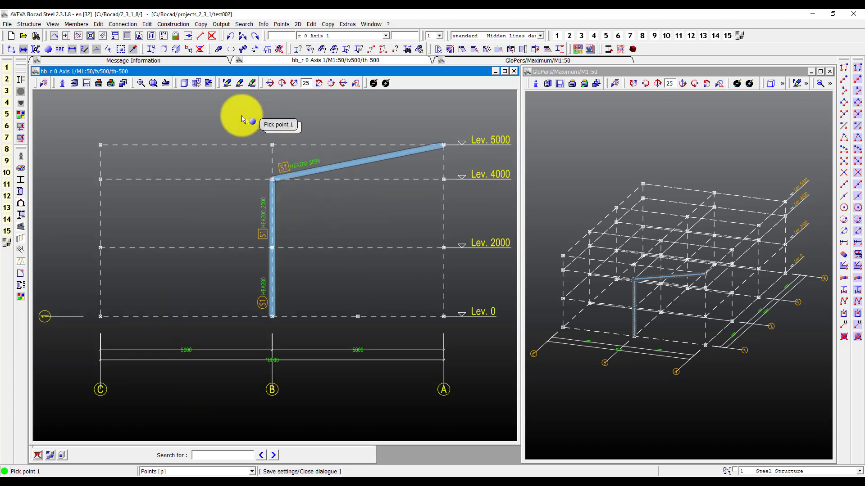
# Disable member colour and enable shading so the rafter and upper column show solid green
pyautogui.click(224, 82)
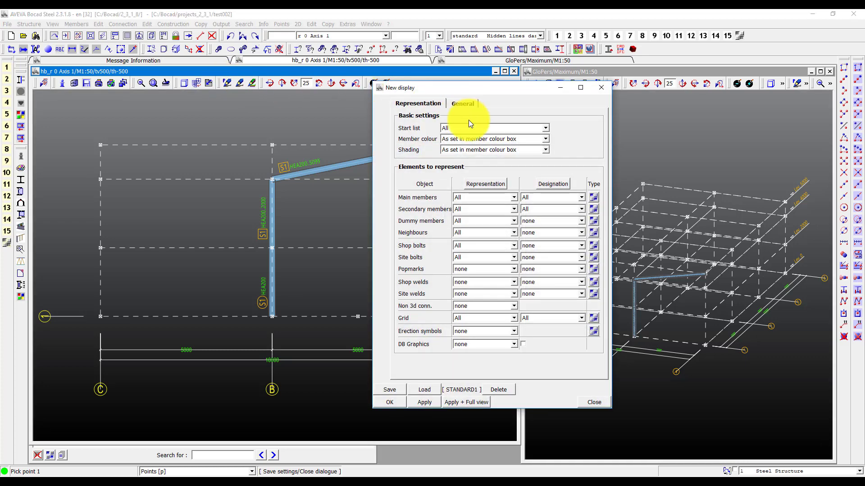
pyautogui.scroll(-1, 479, 138)
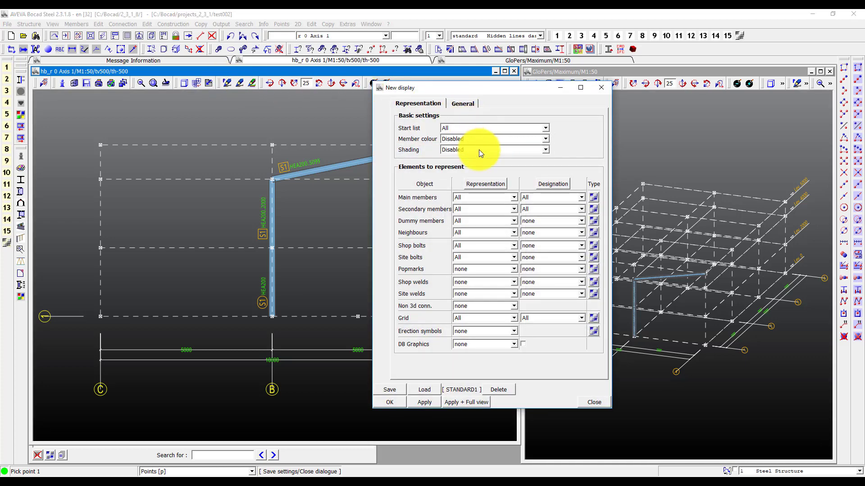
pyautogui.click(479, 149)
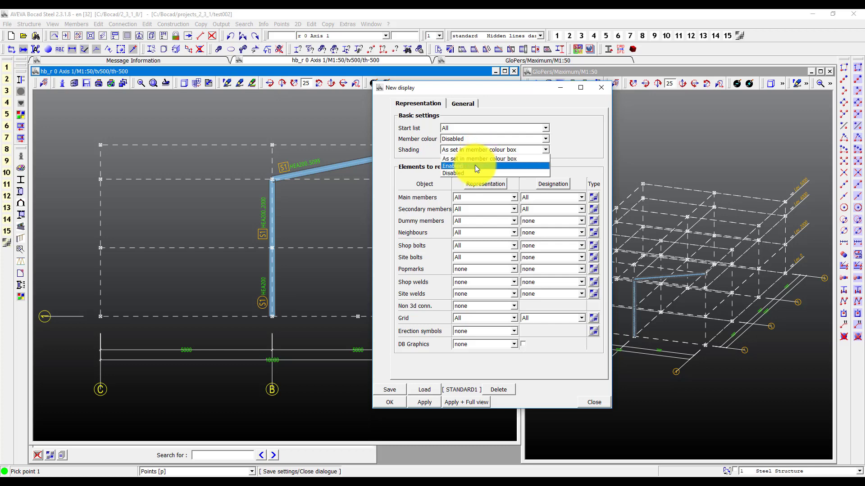
pyautogui.click(475, 165)
pyautogui.click(399, 403)
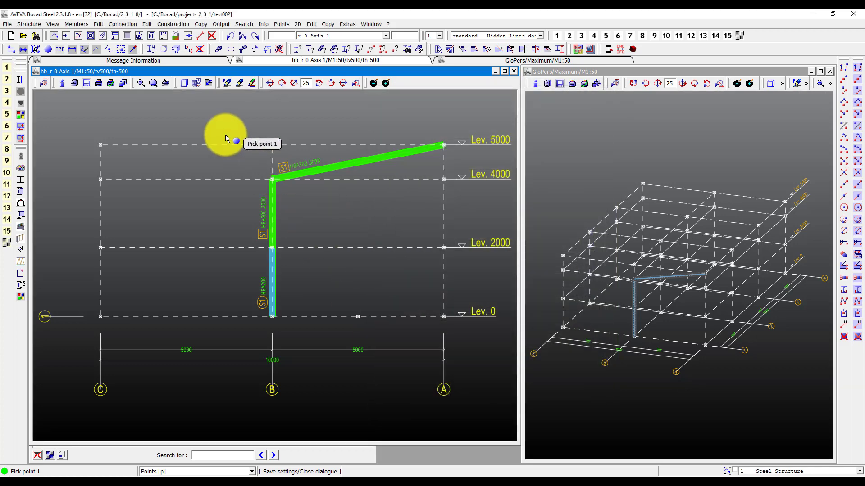
pyautogui.scroll(3, 312, 167)
pyautogui.scroll(-4, 378, 278)
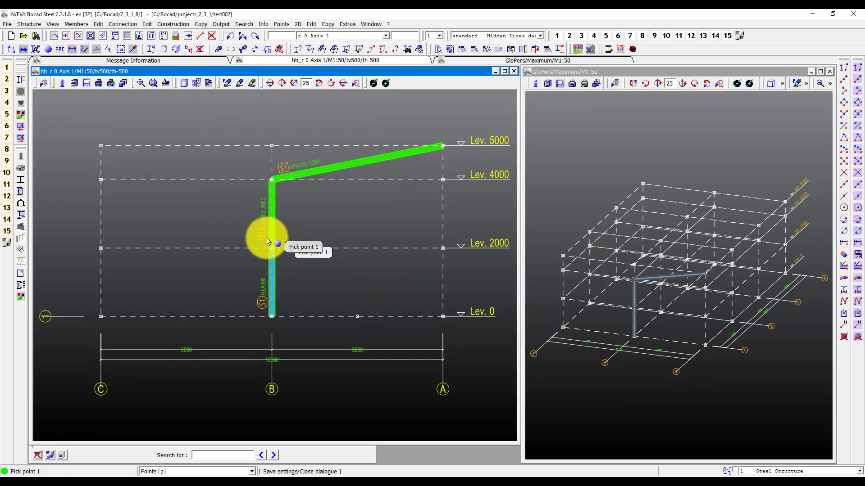
pyautogui.scroll(6, 301, 254)
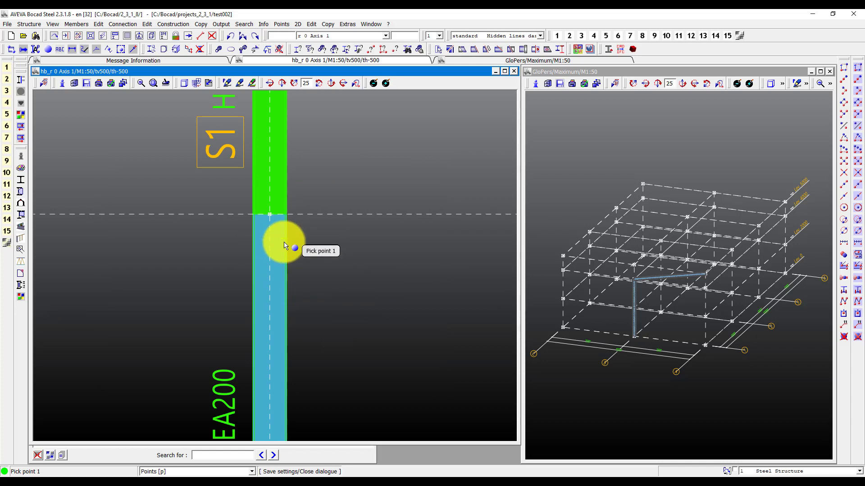
pyautogui.scroll(-5, 286, 243)
# Draw shaded member edges with fixed pen 98 in both plane and perspective views
pyautogui.click(49, 24)
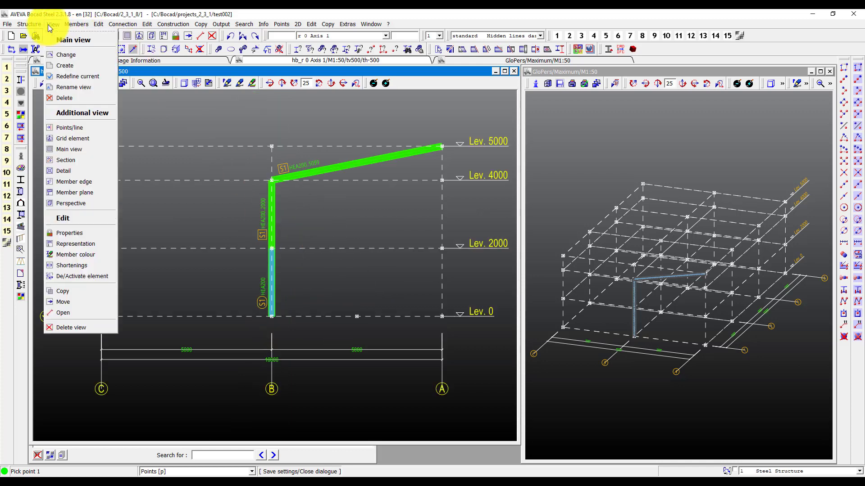
pyautogui.click(99, 253)
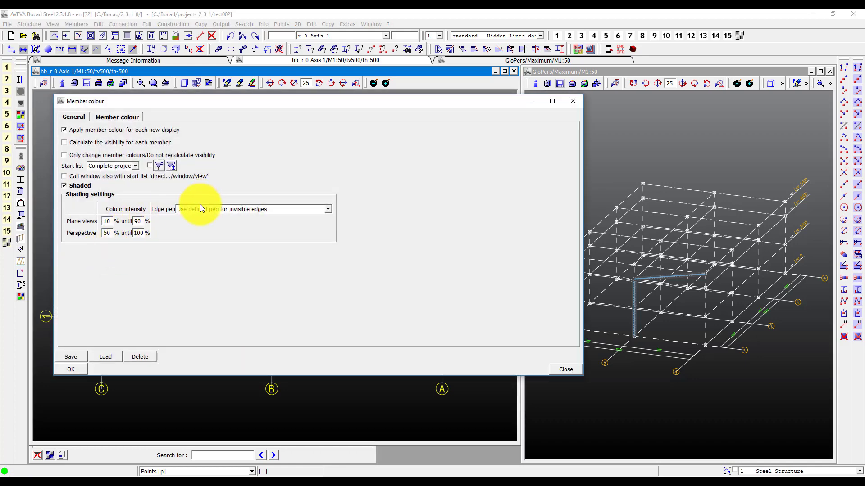
pyautogui.click(200, 209)
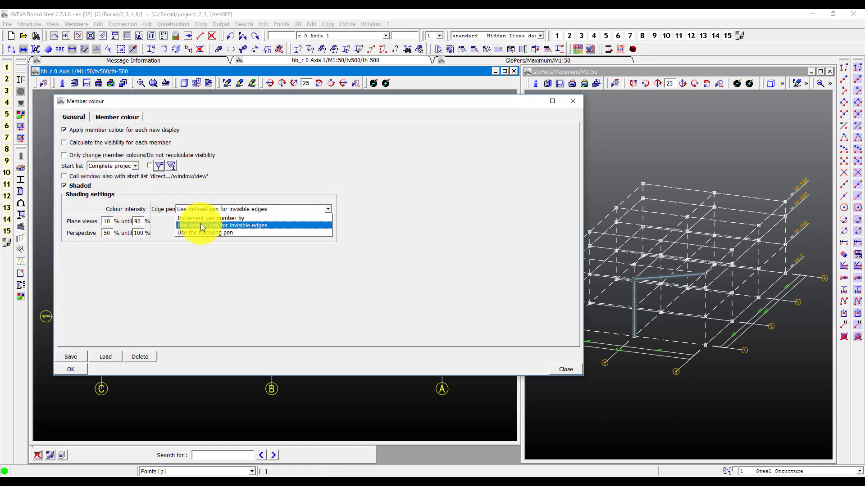
pyautogui.click(201, 231)
pyautogui.click(252, 221)
pyautogui.moveTo(253, 235); pyautogui.dragTo(253, 305)
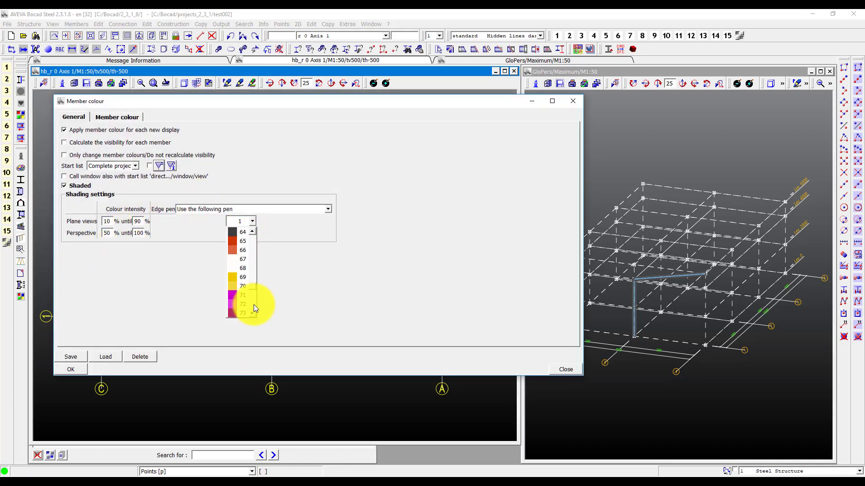
pyautogui.click(245, 304)
pyautogui.click(253, 235)
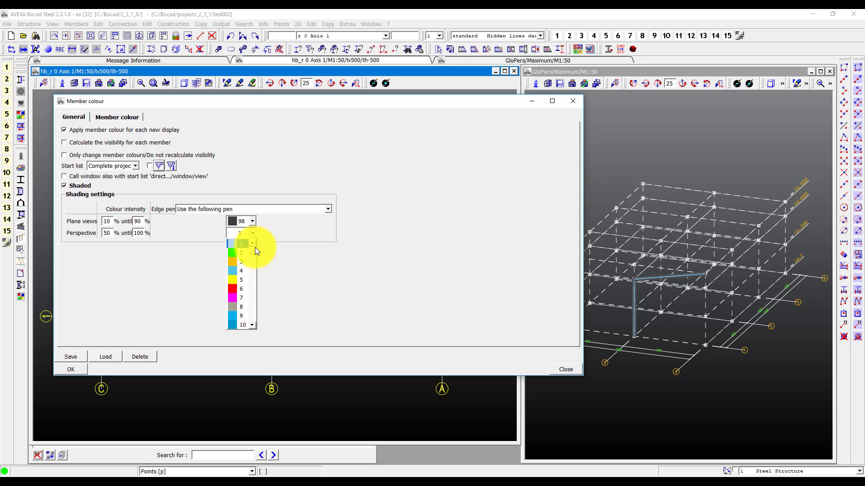
pyautogui.moveTo(255, 248)
pyautogui.mouseDown()
pyautogui.moveTo(260, 310)
pyautogui.moveTo(251, 317)
pyautogui.mouseUp()
pyautogui.click(241, 313)
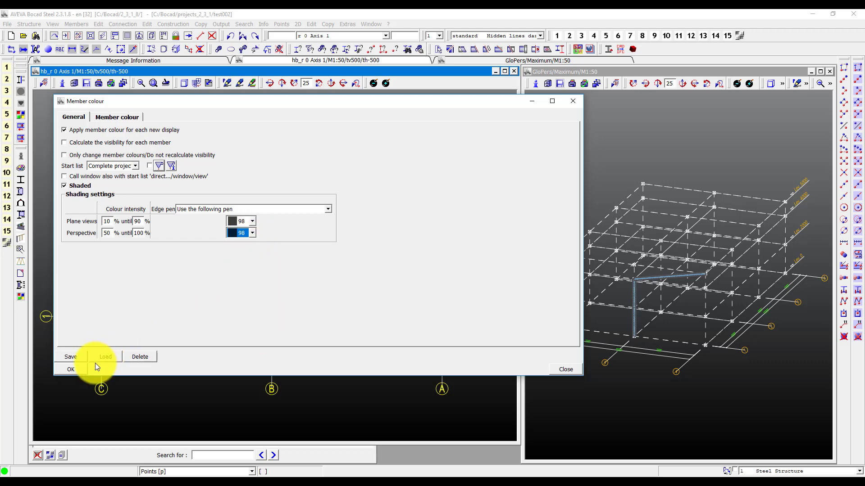
pyautogui.click(77, 369)
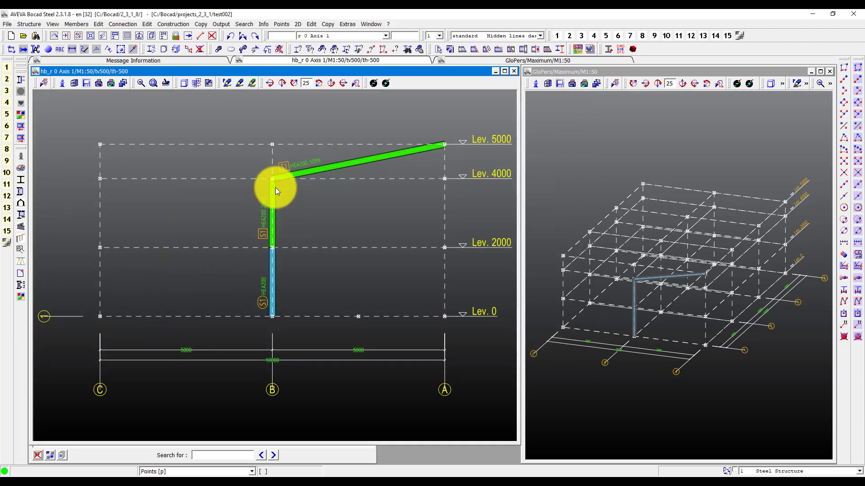
pyautogui.moveTo(254, 158); pyautogui.dragTo(362, 270)
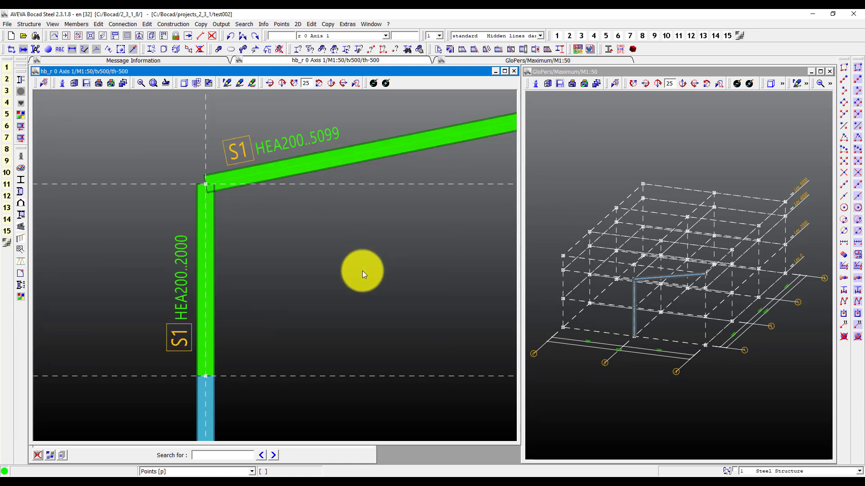
pyautogui.rightClick(362, 271)
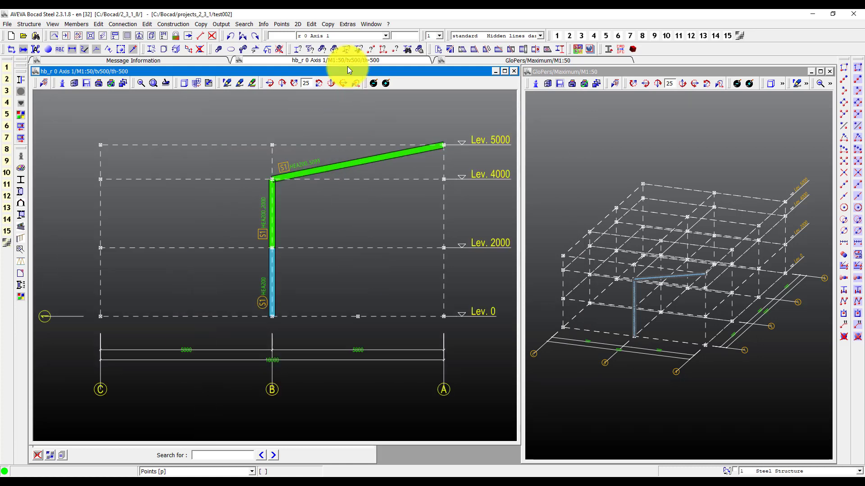
# Add a new drawing font entry and rename it MEMBERS
pyautogui.click(347, 23)
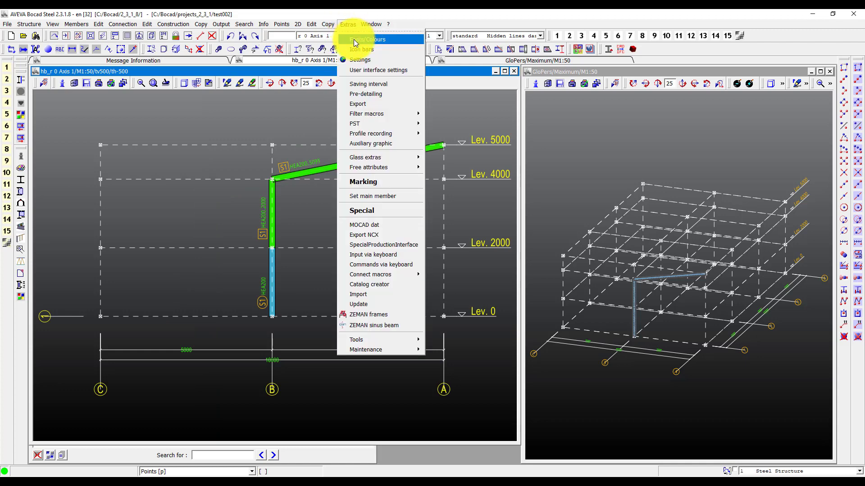
pyautogui.click(354, 39)
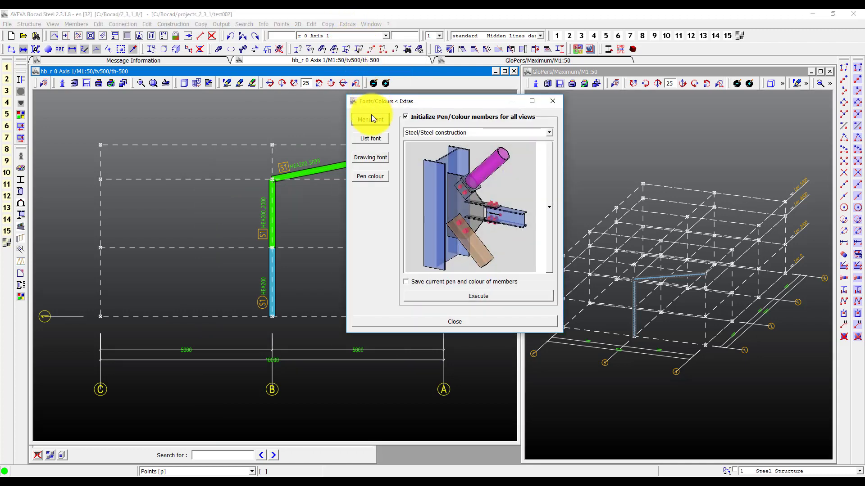
pyautogui.click(373, 155)
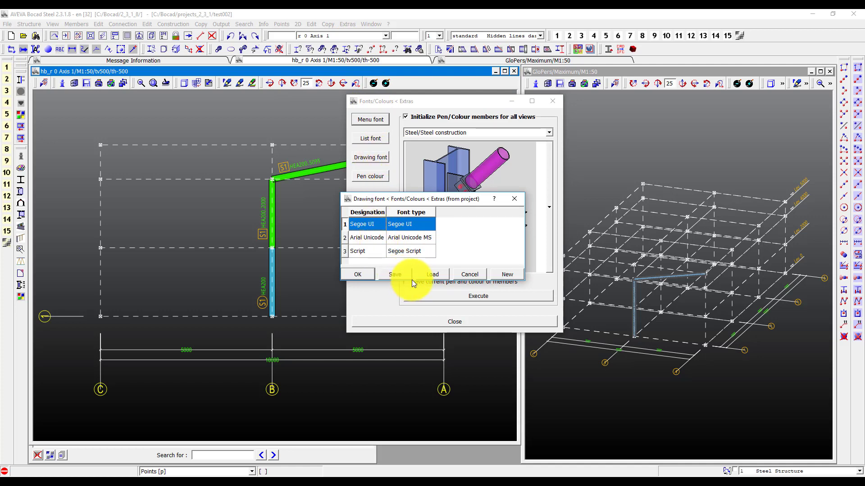
pyautogui.click(495, 275)
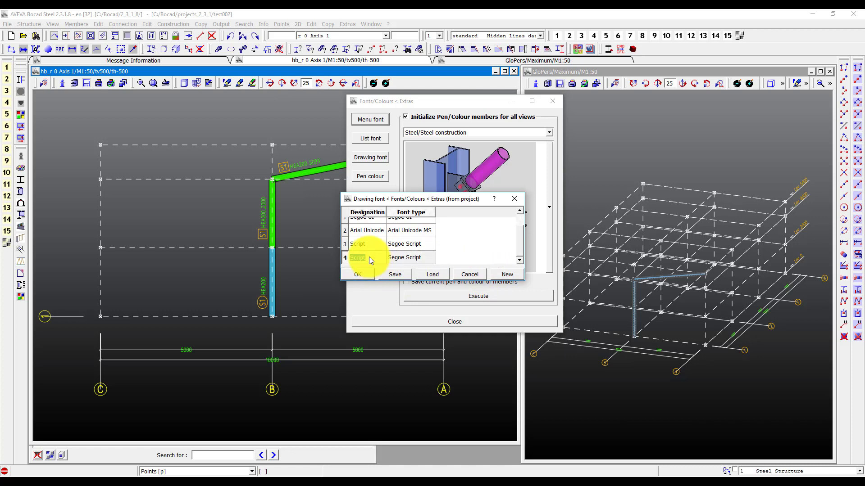
pyautogui.doubleClick(369, 257)
pyautogui.write('MEMBERS')
# Assign the Trebuchet MS typeface to the MEMBERS font and save the drawing fonts
pyautogui.click(397, 258)
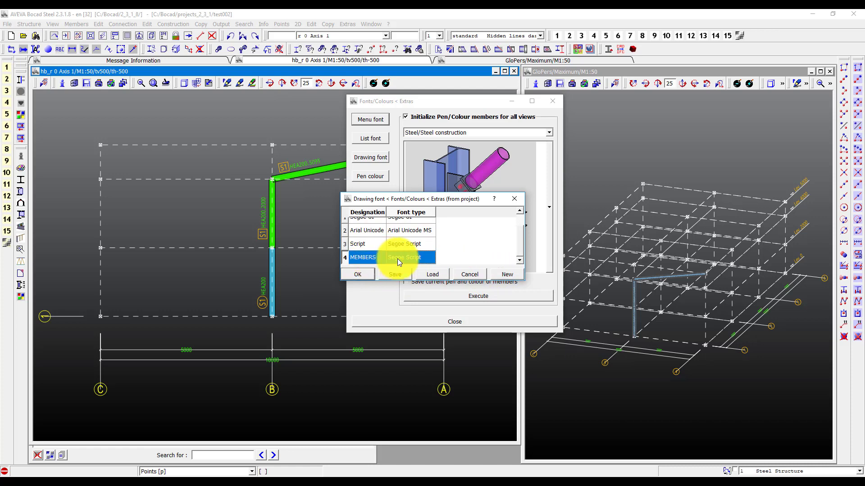
pyautogui.click(430, 258)
pyautogui.scroll(-2, 440, 310)
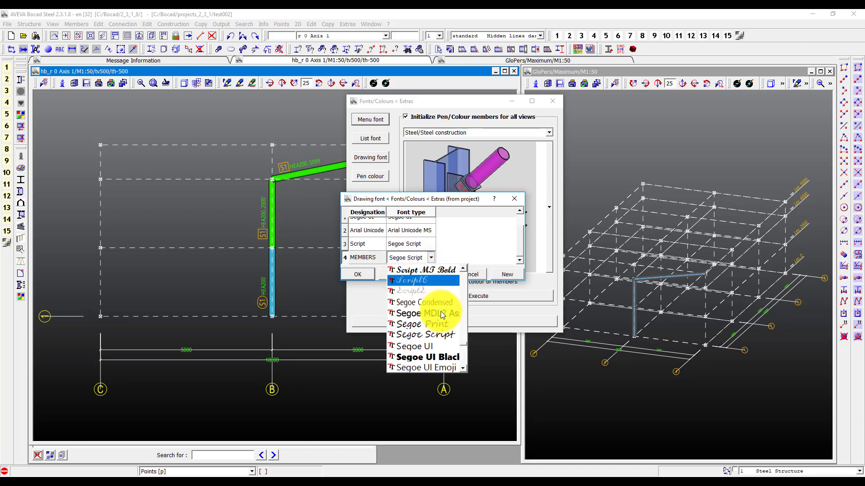
pyautogui.scroll(-5, 441, 311)
pyautogui.scroll(-4, 440, 311)
pyautogui.scroll(-3, 440, 312)
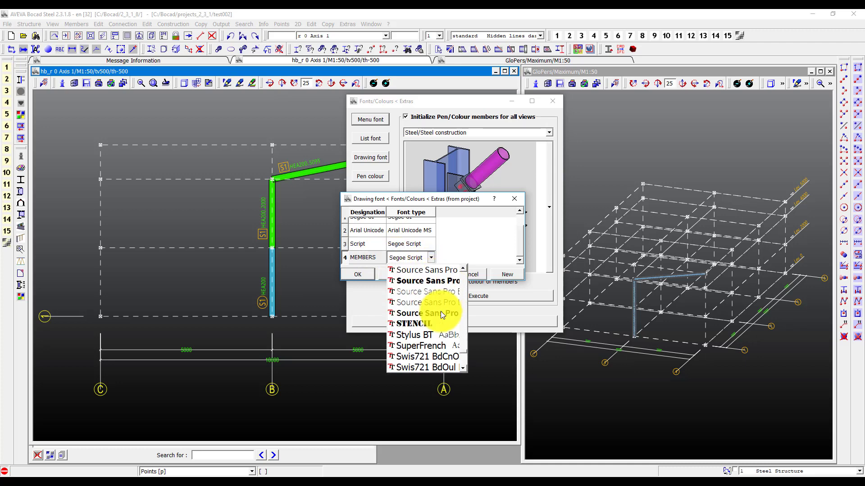
pyautogui.scroll(-3, 441, 311)
pyautogui.scroll(-3, 441, 312)
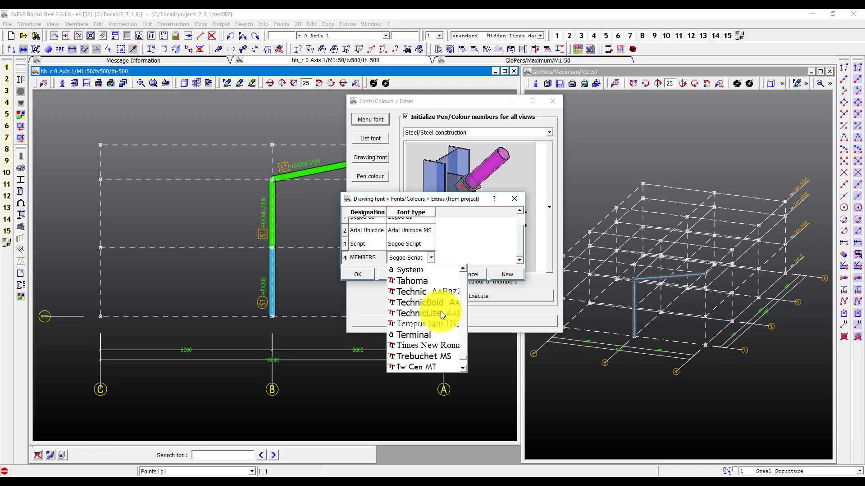
pyautogui.click(430, 357)
pyautogui.click(369, 274)
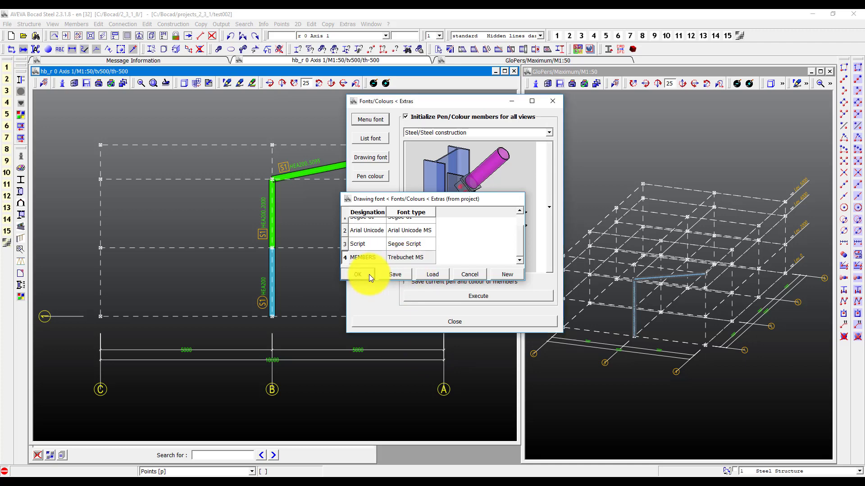
pyautogui.click(413, 323)
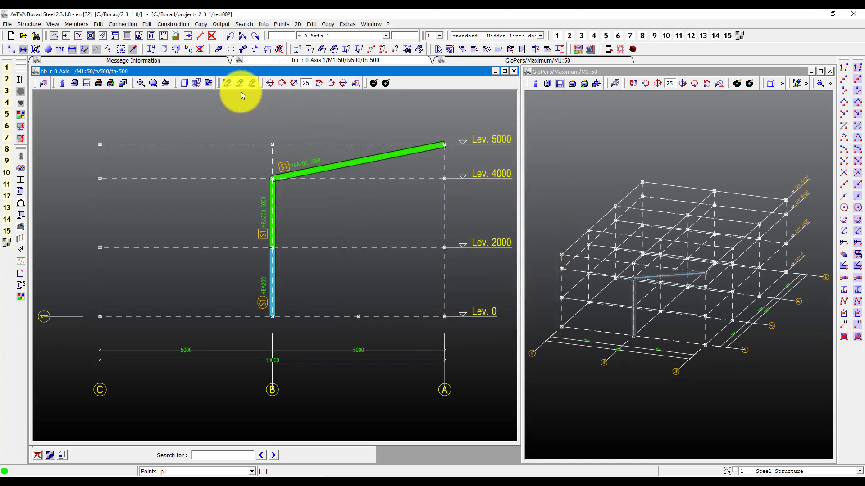
# Set the main and secondary member label fonts to MEMBERS on the Members/Bolts text settings
pyautogui.click(226, 84)
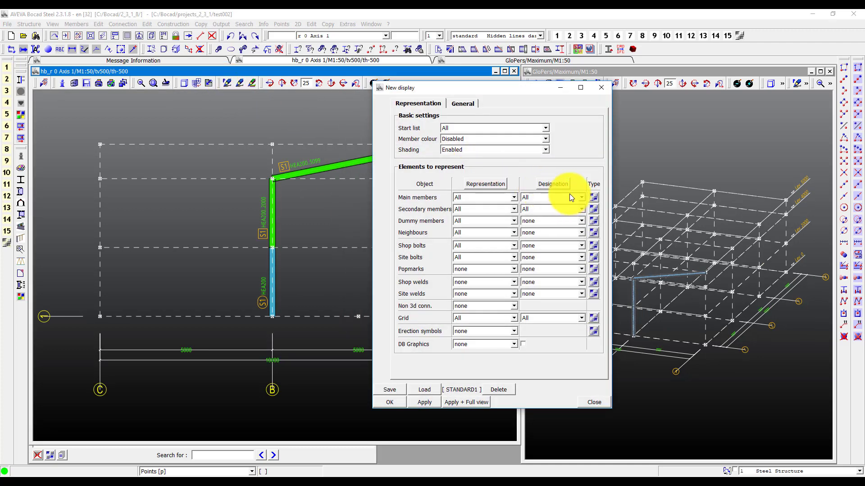
pyautogui.click(465, 104)
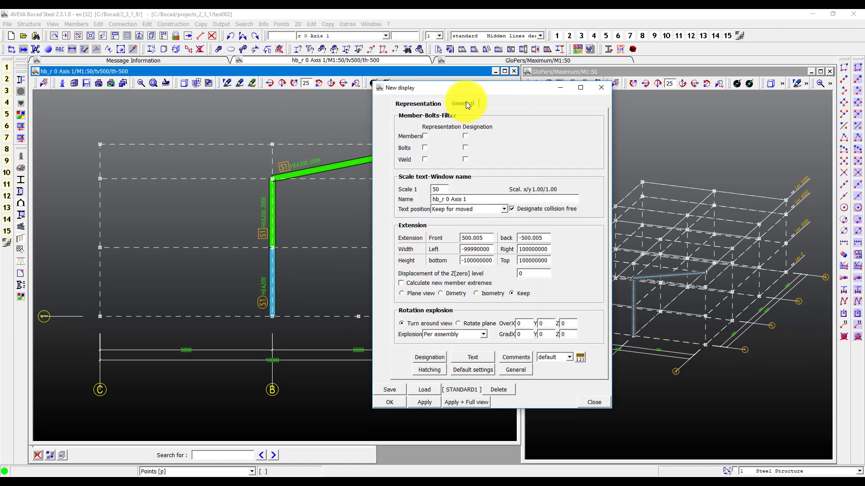
pyautogui.click(479, 354)
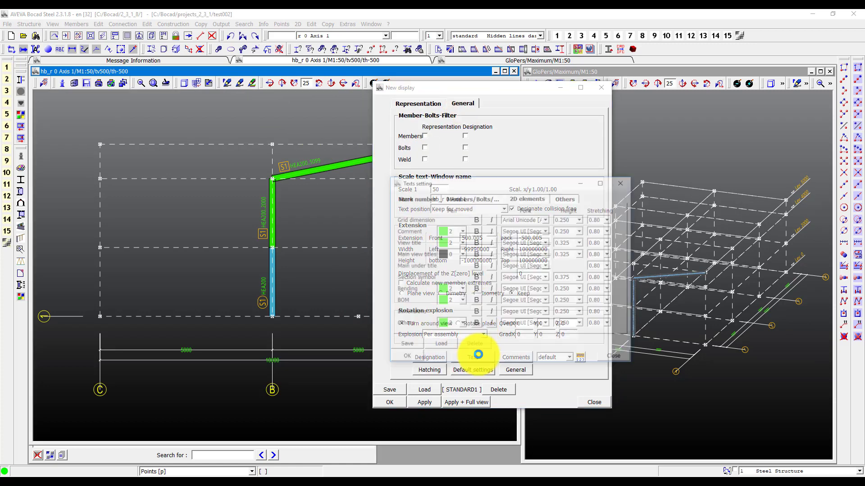
pyautogui.click(471, 198)
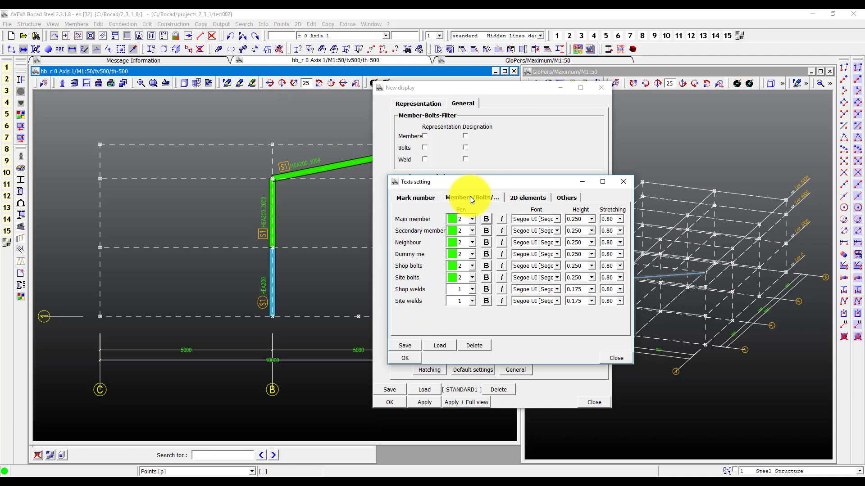
pyautogui.click(525, 217)
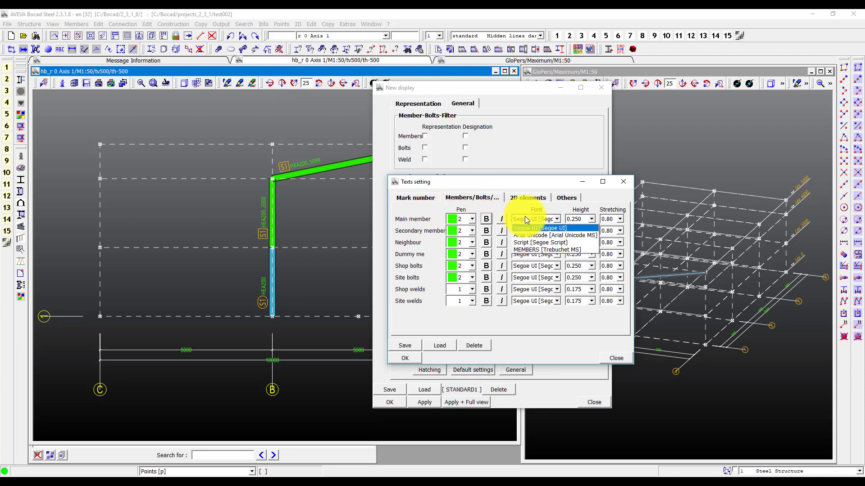
pyautogui.click(533, 249)
pyautogui.click(533, 231)
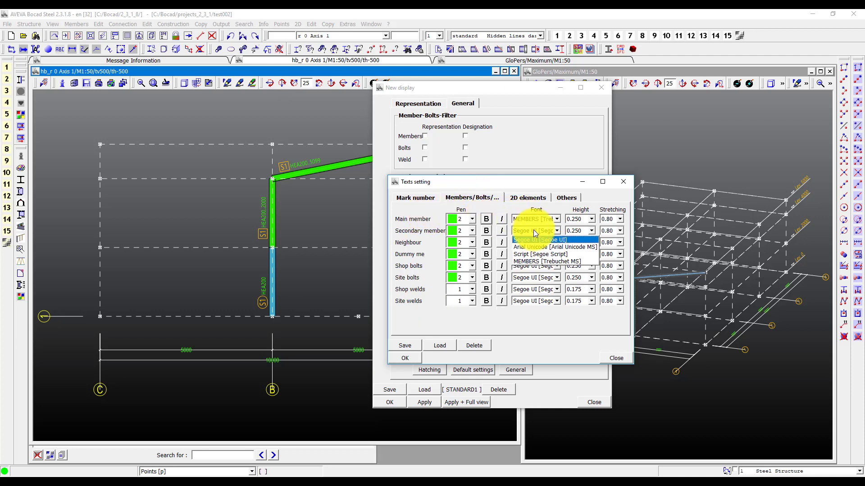
pyautogui.click(542, 261)
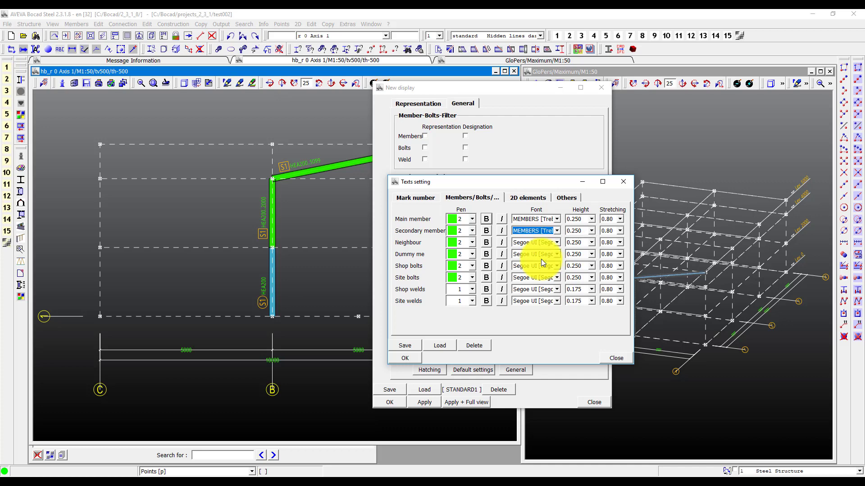
pyautogui.click(414, 358)
pyautogui.click(399, 403)
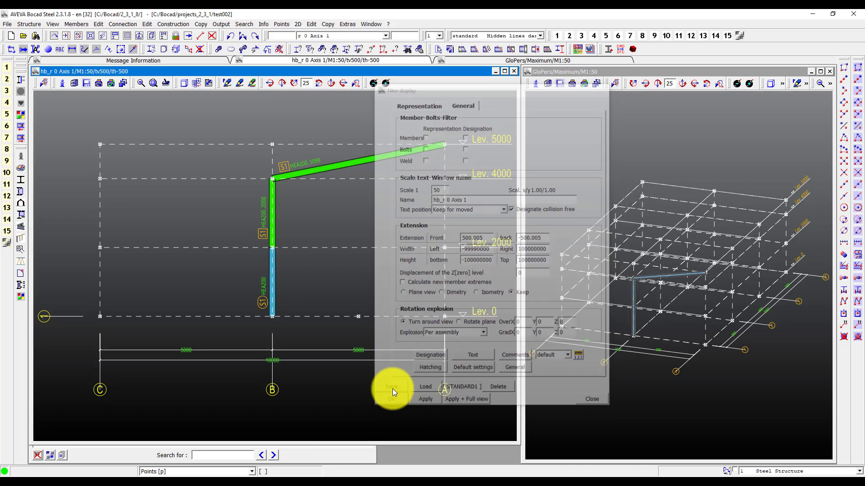
pyautogui.scroll(5, 337, 295)
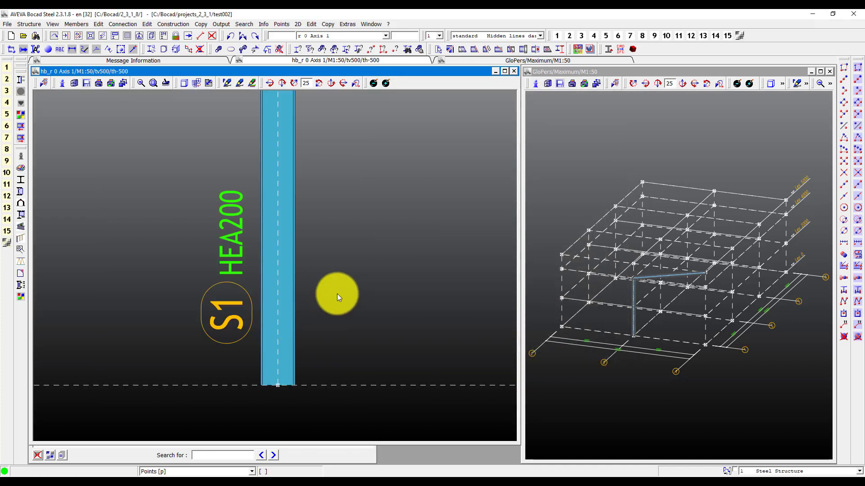
pyautogui.scroll(-5, 338, 294)
pyautogui.scroll(5, 290, 249)
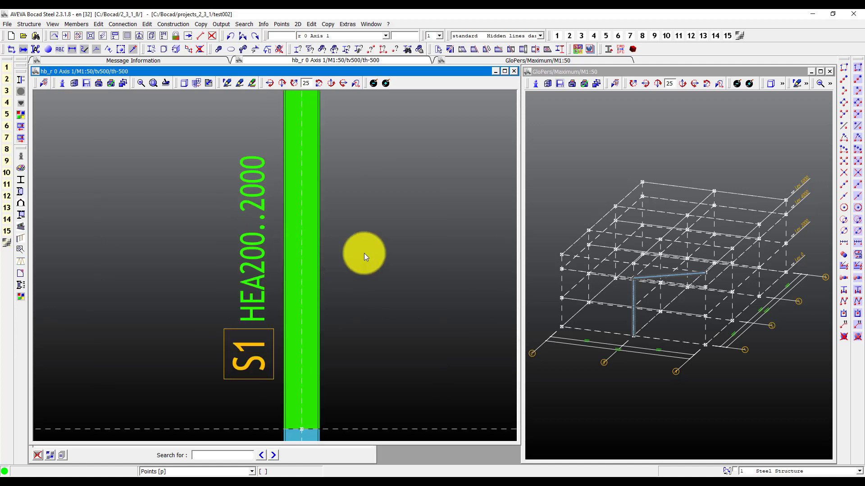
pyautogui.scroll(-5, 364, 254)
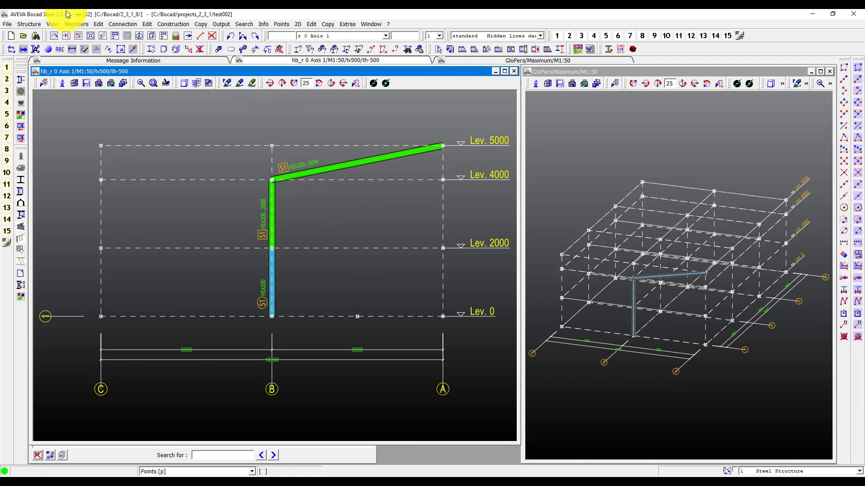
# Place a 1000 mm HEA200 beam, labelled S1 HEA200..1000, at the top-left grid corner
pyautogui.click(77, 24)
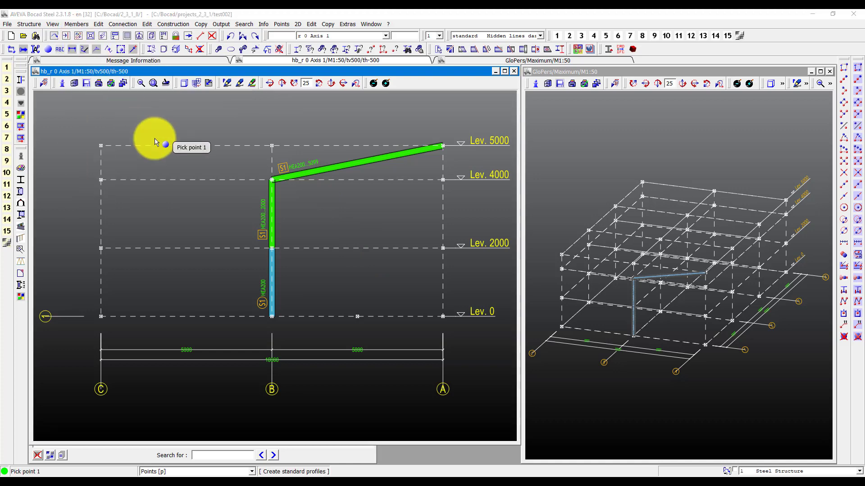
pyautogui.click(536, 164)
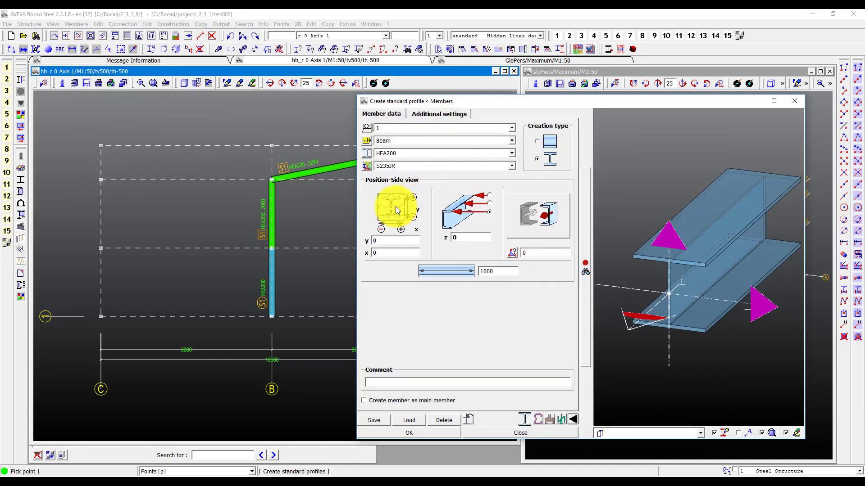
pyautogui.click(490, 203)
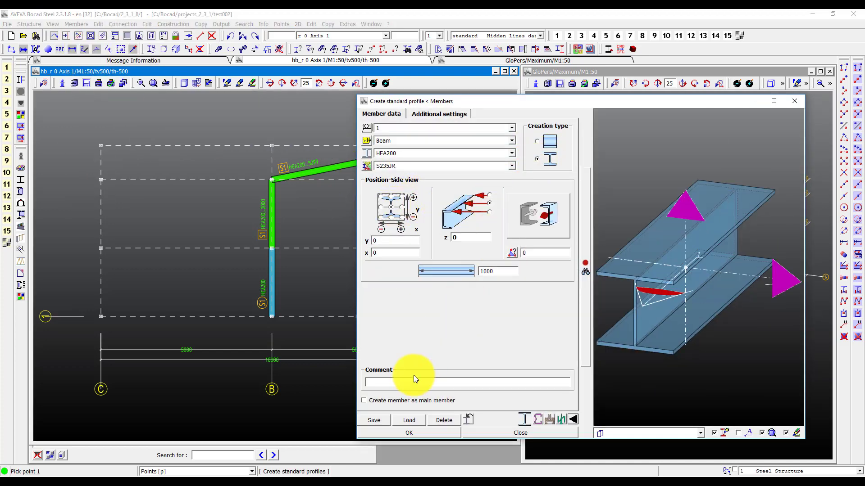
pyautogui.click(392, 435)
pyautogui.scroll(3, 68, 131)
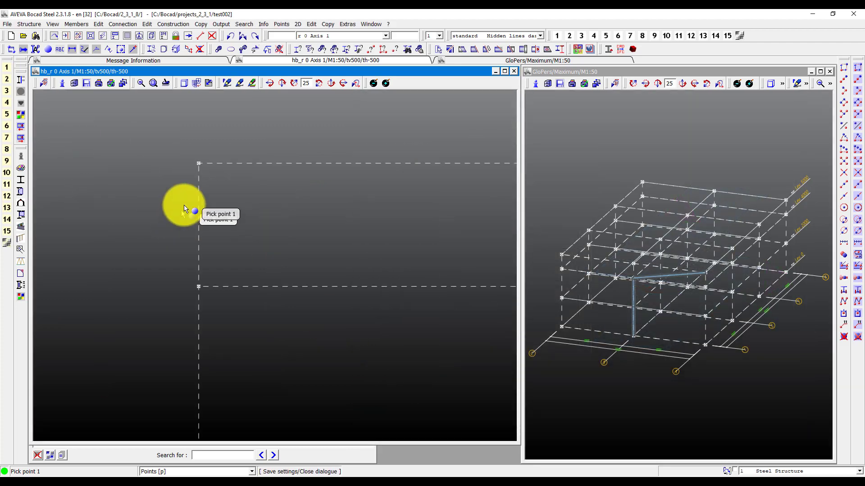
pyautogui.click(208, 153)
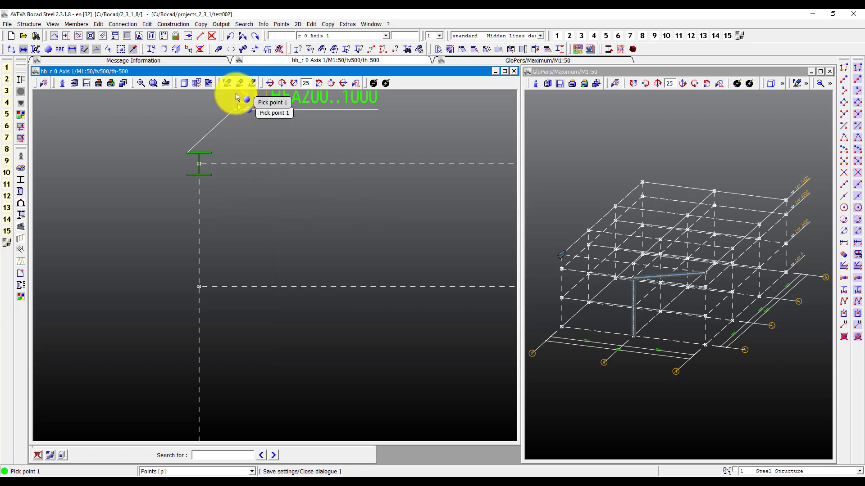
pyautogui.click(226, 83)
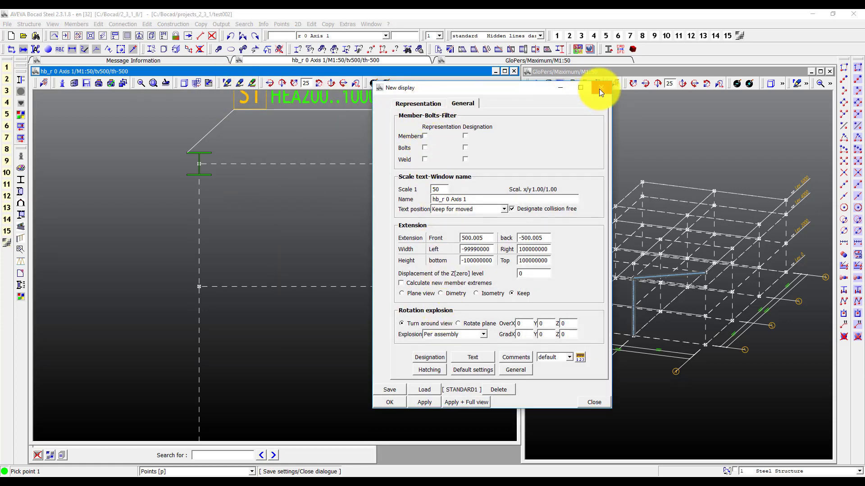
# Draw secondary members as 'Radii in section view+load bar direction+2D graphic'
pyautogui.click(425, 105)
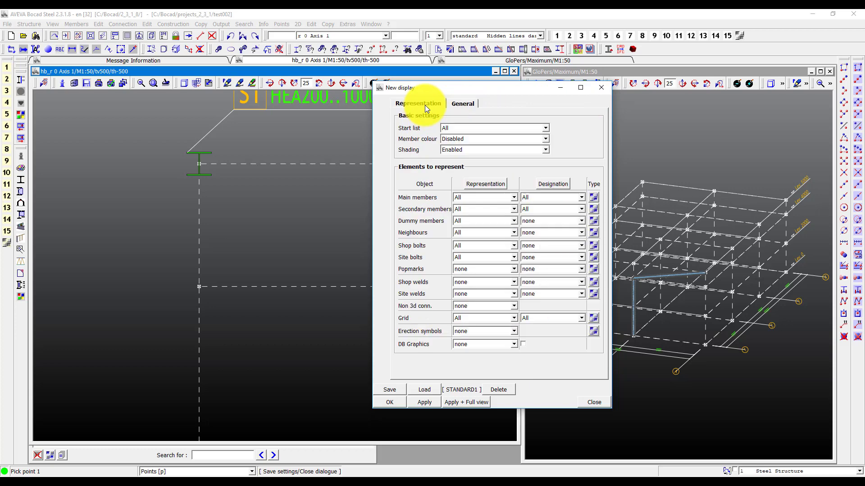
pyautogui.click(596, 208)
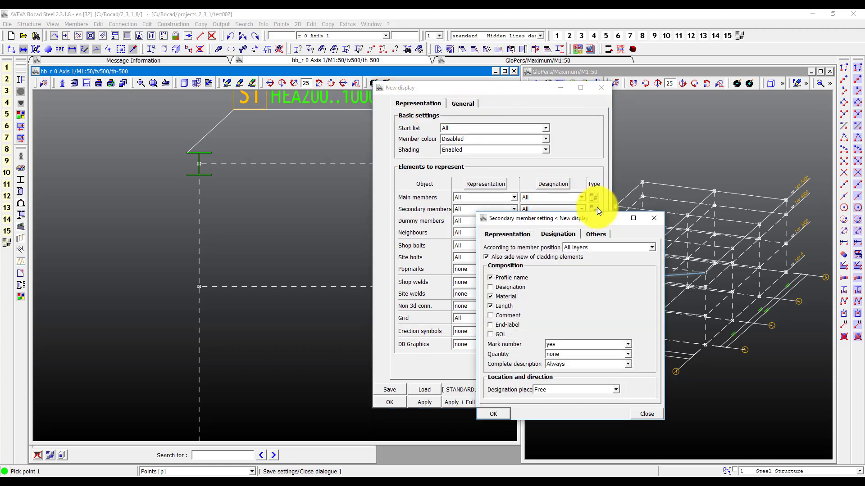
pyautogui.click(520, 234)
pyautogui.click(568, 263)
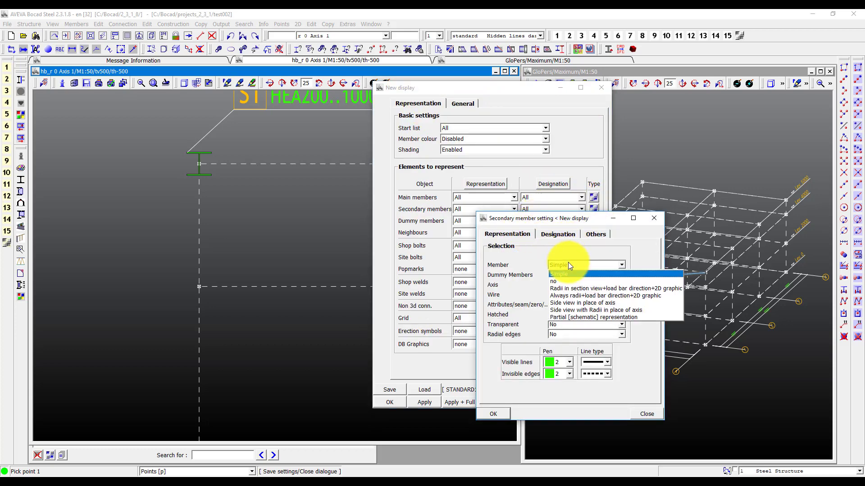
pyautogui.click(577, 288)
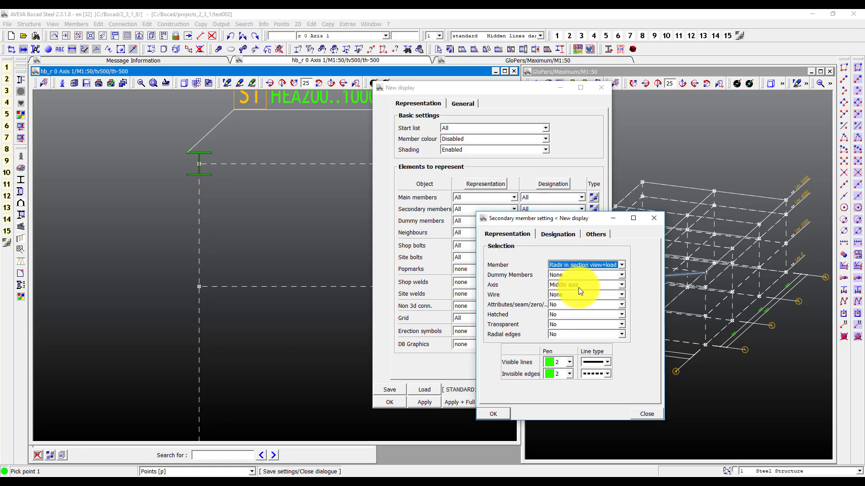
pyautogui.click(495, 414)
pyautogui.click(389, 401)
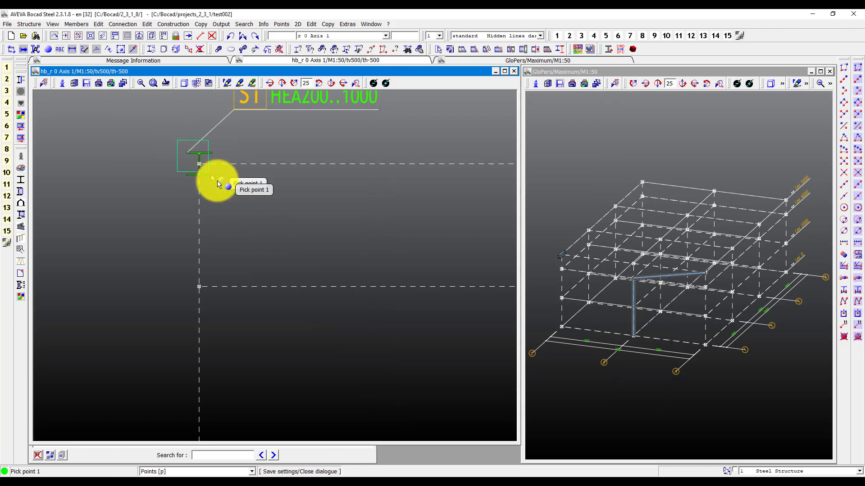
# Create an HEA200 member from a freely picked point on the column
pyautogui.scroll(5, 238, 203)
pyautogui.scroll(-5, 238, 202)
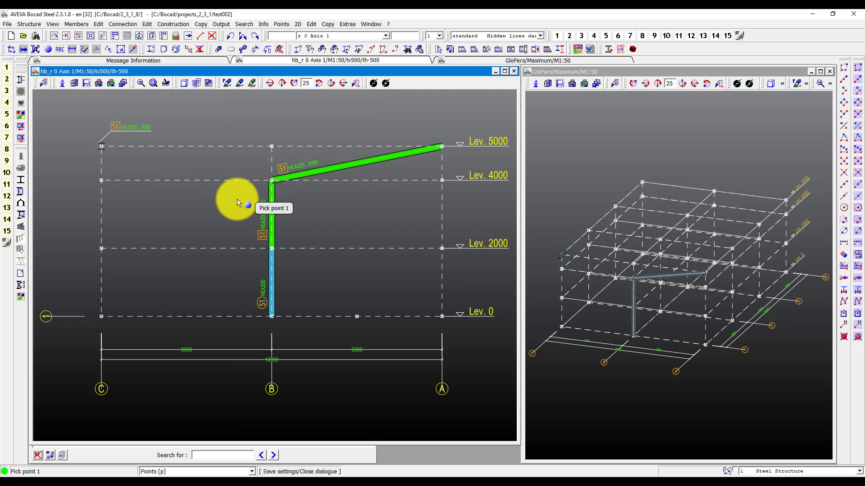
pyautogui.click(76, 23)
pyautogui.click(92, 41)
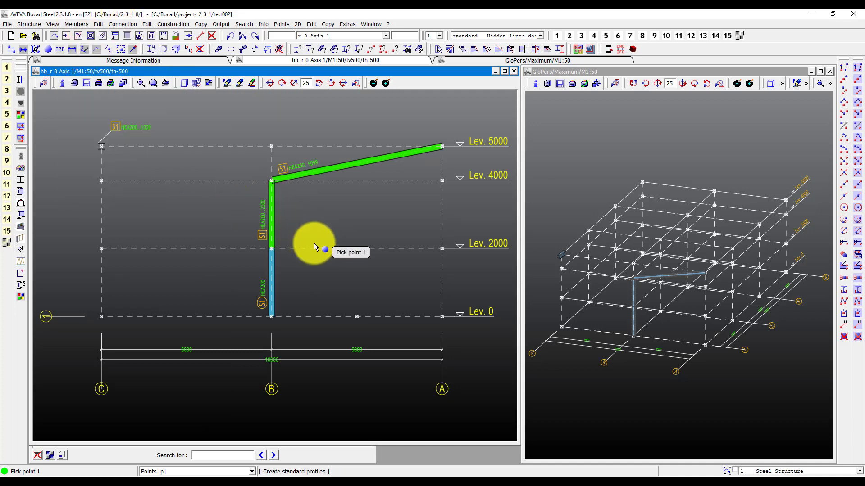
pyautogui.press('f')
pyautogui.click(275, 232)
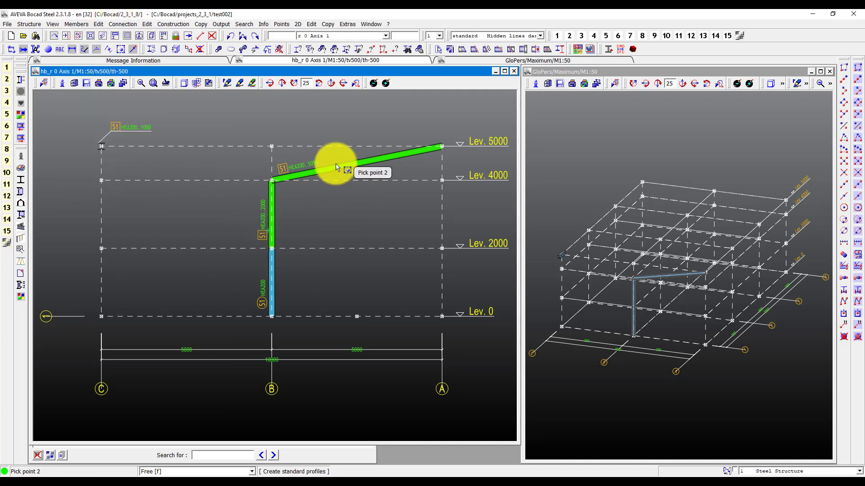
pyautogui.rightClick(283, 159)
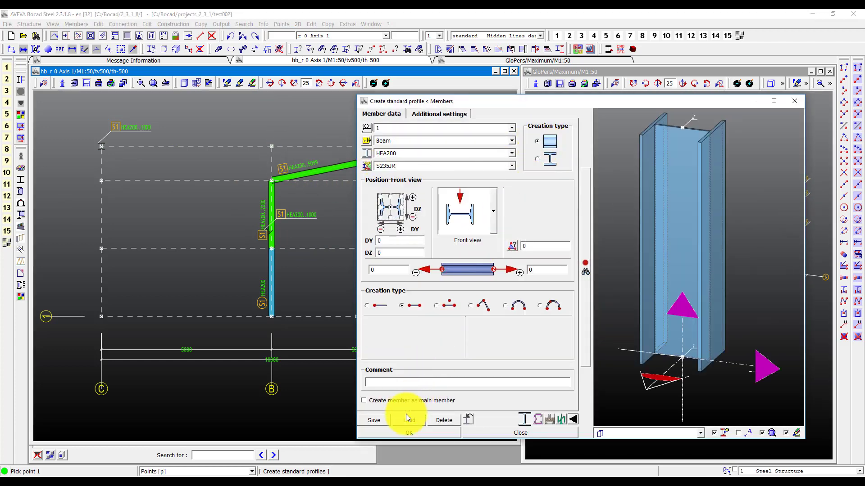
pyautogui.click(405, 432)
# Add a diagonal HEA200 brace from column to rafter plus beams crossing the rafter
pyautogui.press('f')
pyautogui.click(267, 231)
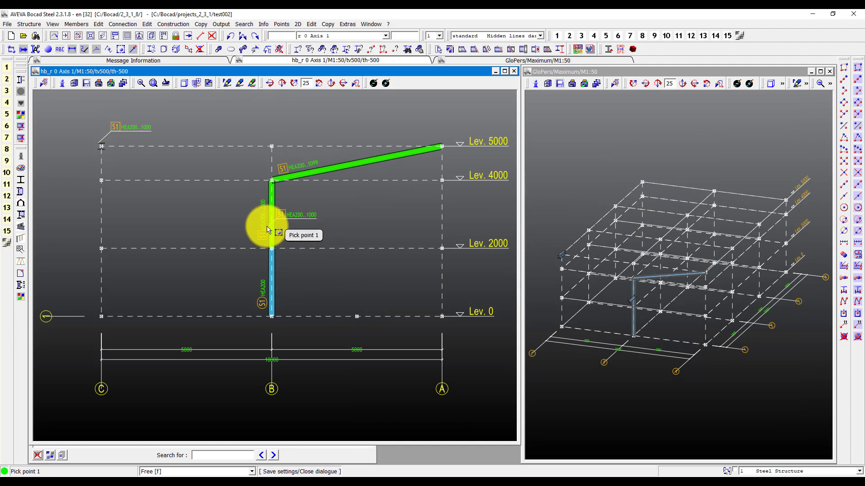
pyautogui.click(324, 177)
pyautogui.click(289, 156)
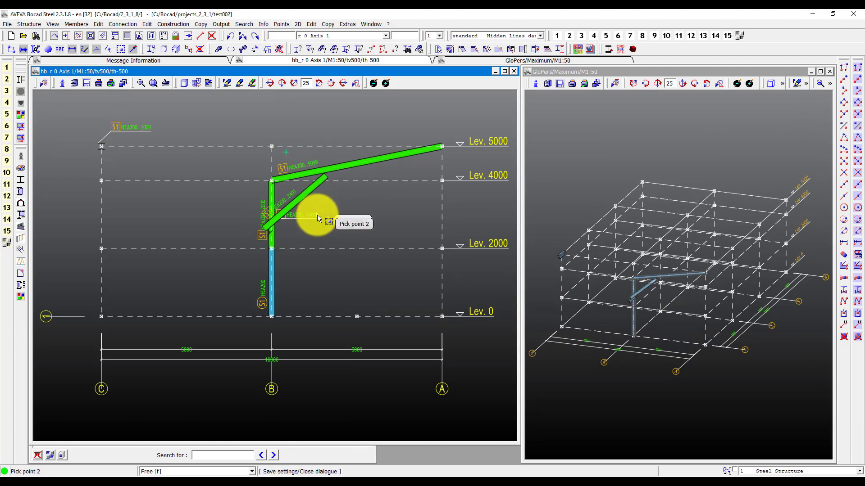
pyautogui.click(334, 206)
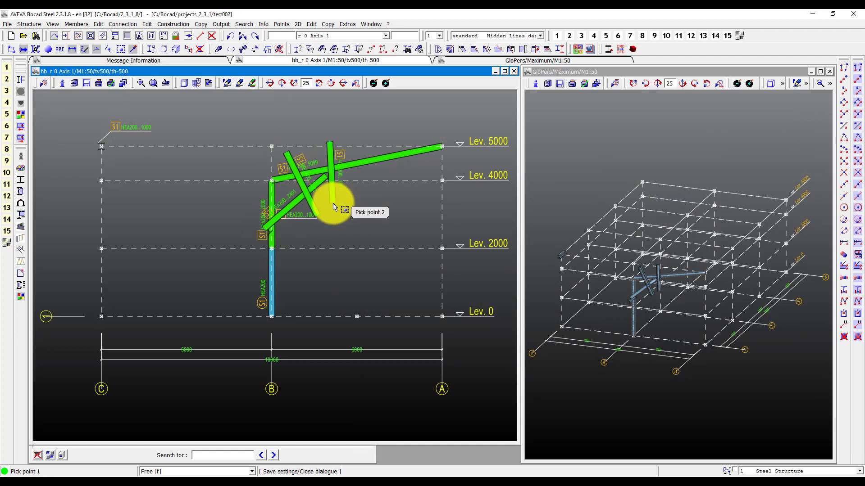
pyautogui.click(239, 83)
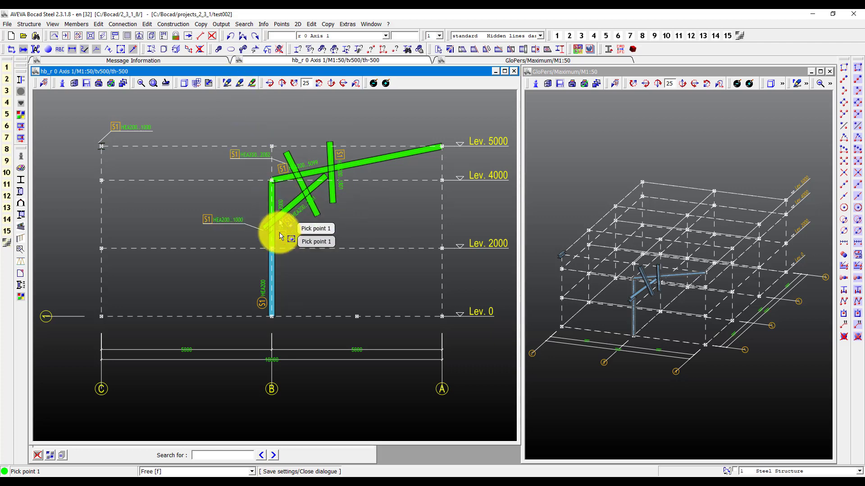
# Set 3D member, mark and neighbour label protection to Edges and apply the settings
pyautogui.click(226, 84)
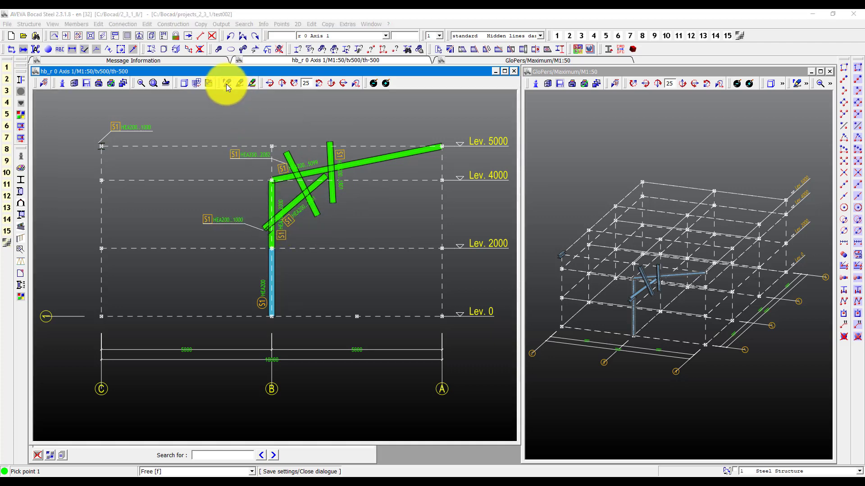
pyautogui.click(468, 104)
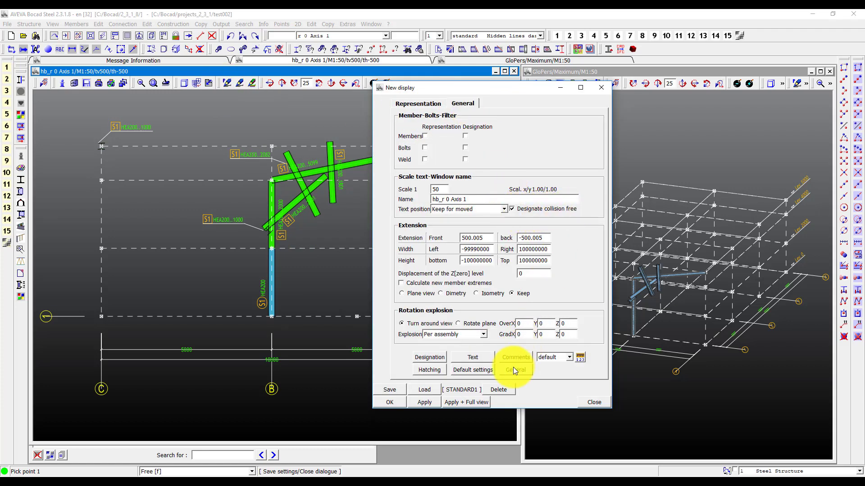
pyautogui.click(427, 400)
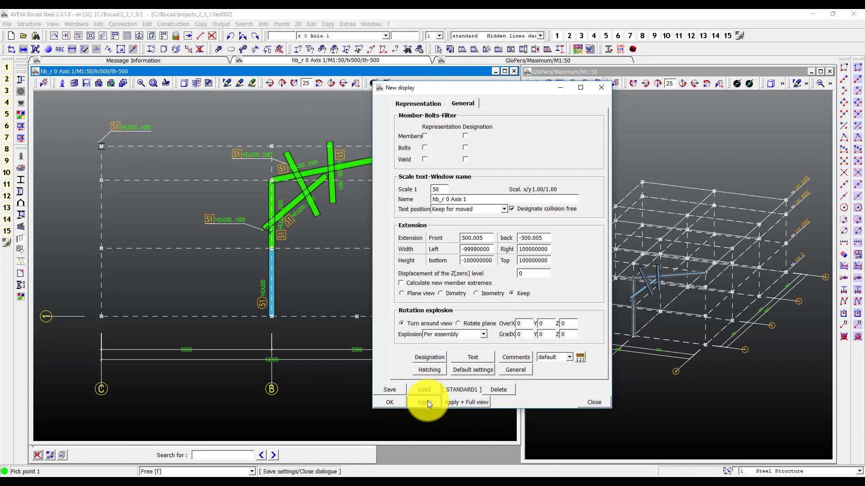
pyautogui.click(513, 368)
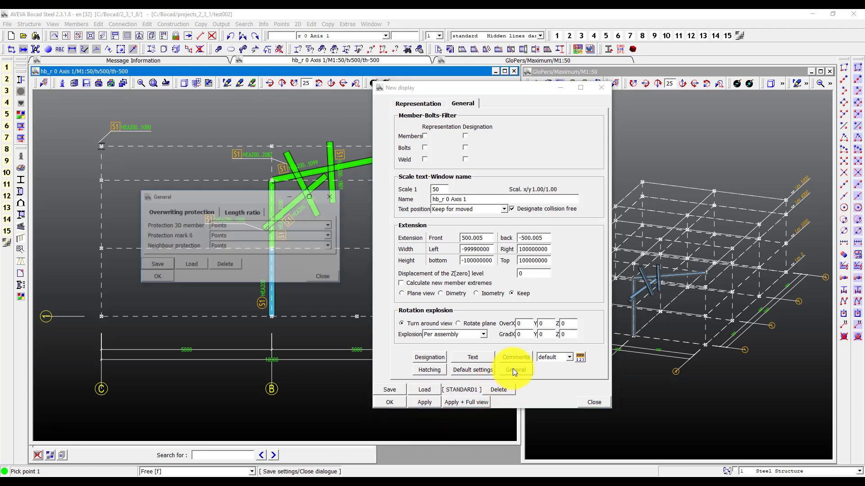
pyautogui.click(251, 223)
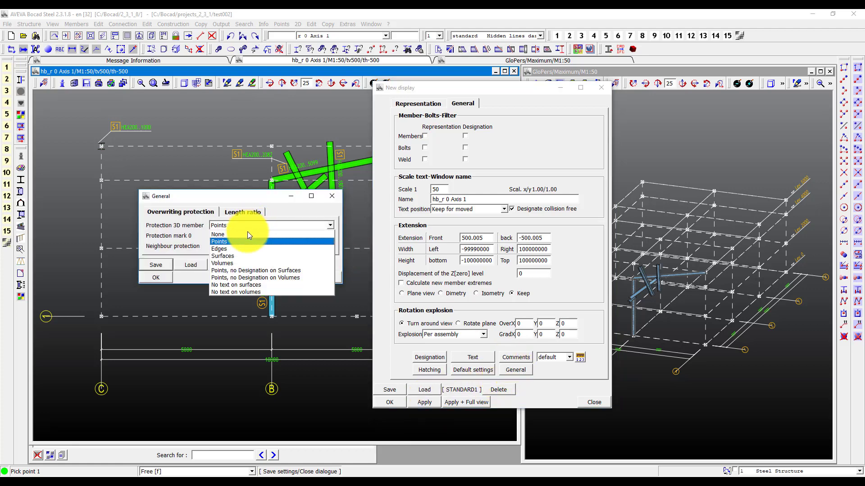
pyautogui.click(249, 247)
pyautogui.click(248, 234)
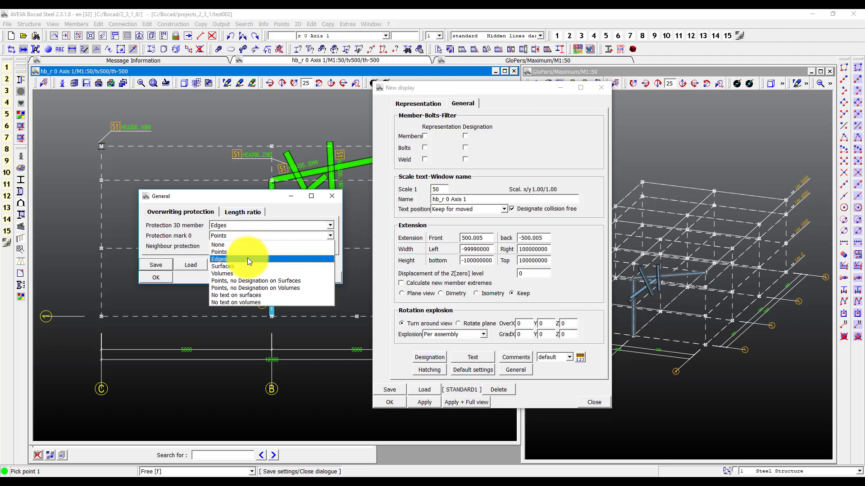
pyautogui.click(248, 252)
pyautogui.click(243, 246)
pyautogui.click(244, 266)
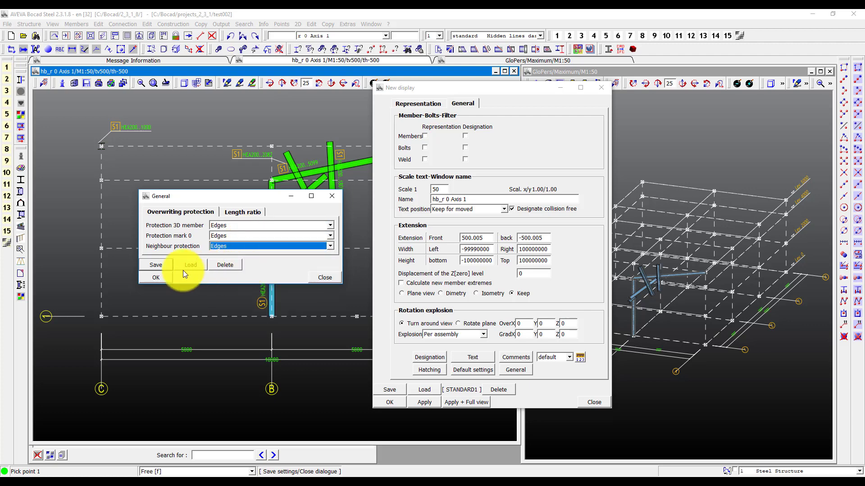
pyautogui.click(156, 278)
pyautogui.click(417, 403)
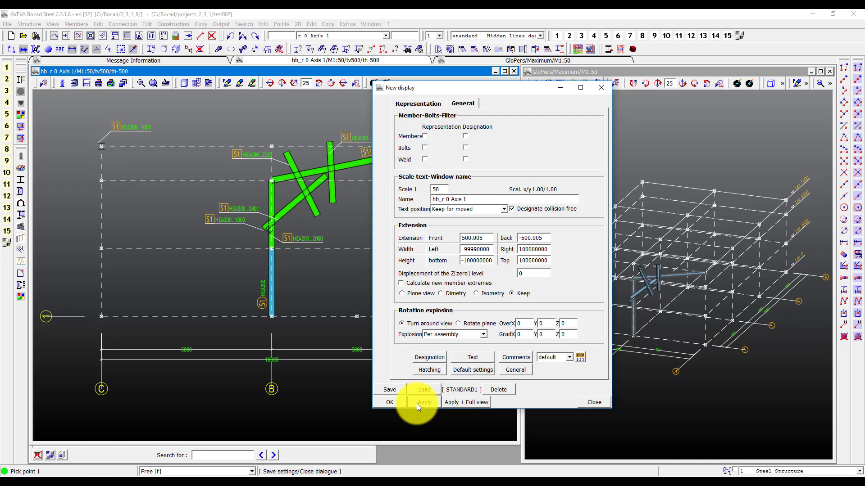
# Add a diagonal and a vertical HEA200 beam across the column–rafter junction
pyautogui.click(394, 401)
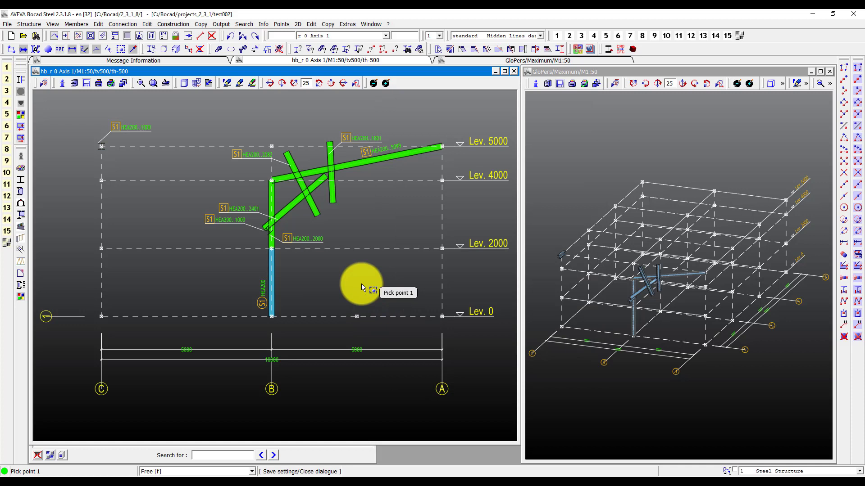
pyautogui.click(76, 24)
pyautogui.click(88, 41)
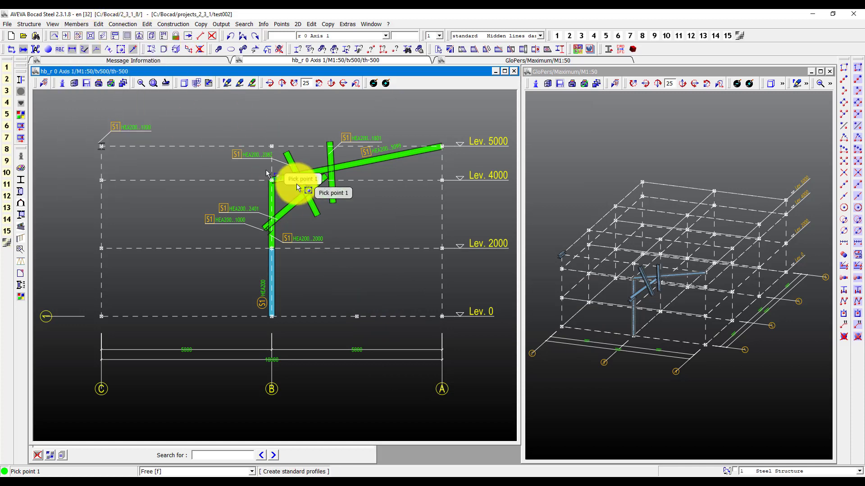
pyautogui.click(296, 127)
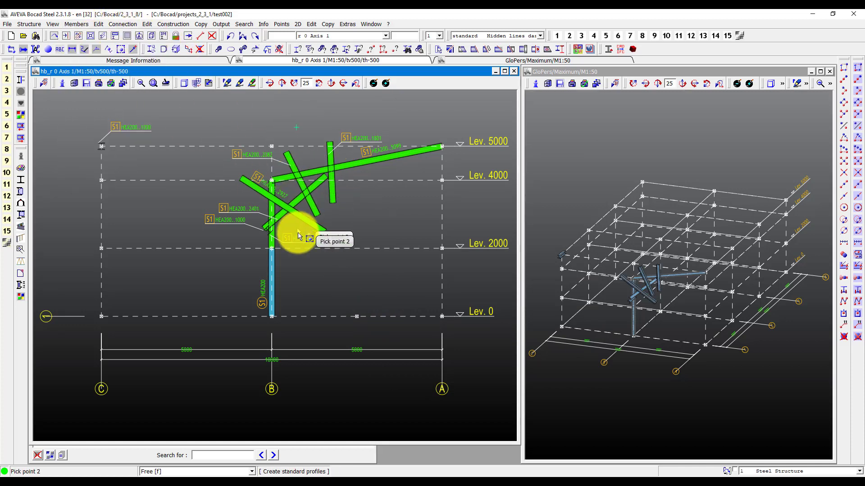
pyautogui.click(298, 234)
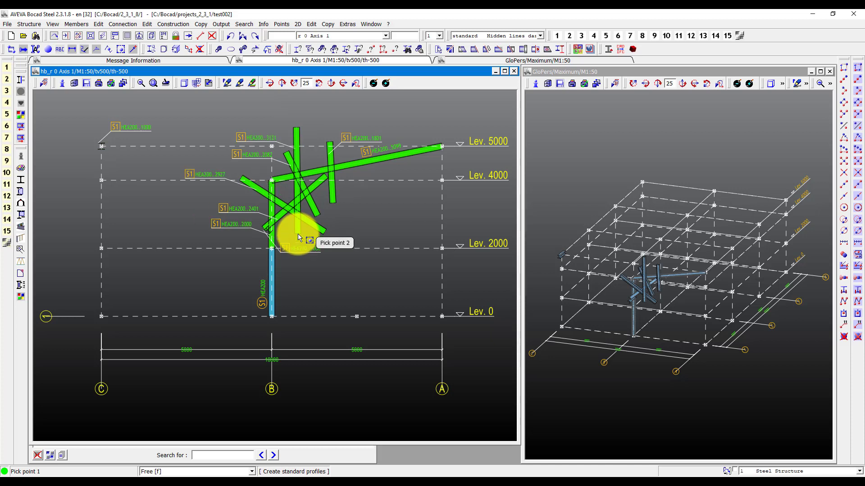